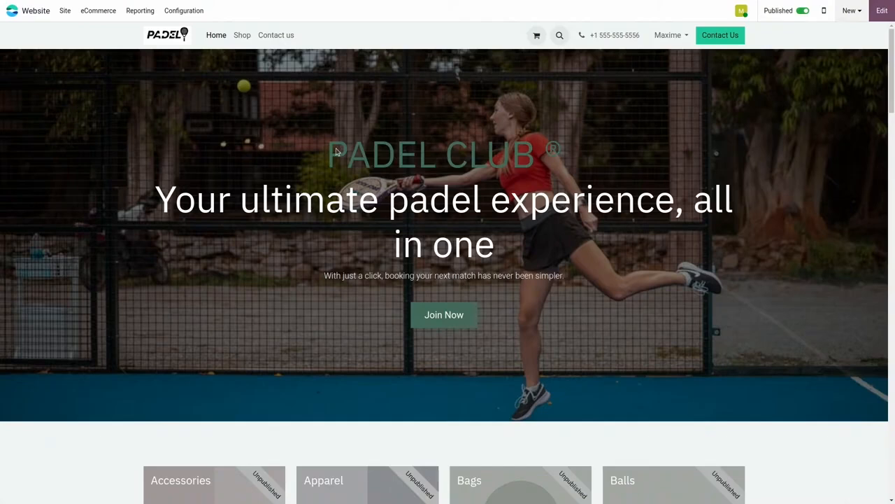
# Step: Start editing the homepage and replace the hero banner's subtitle with "Coaching, equipment & tips"
pyautogui.click(883, 11)
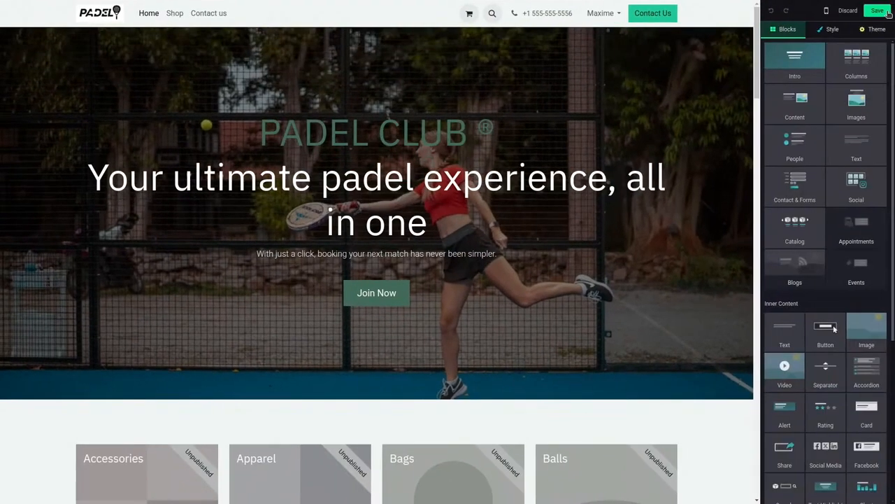
pyautogui.click(476, 253)
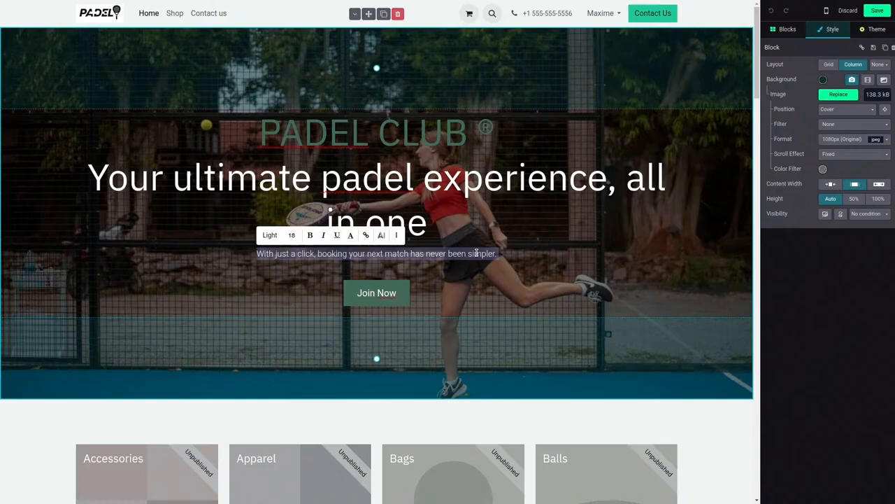
pyautogui.write('Co')
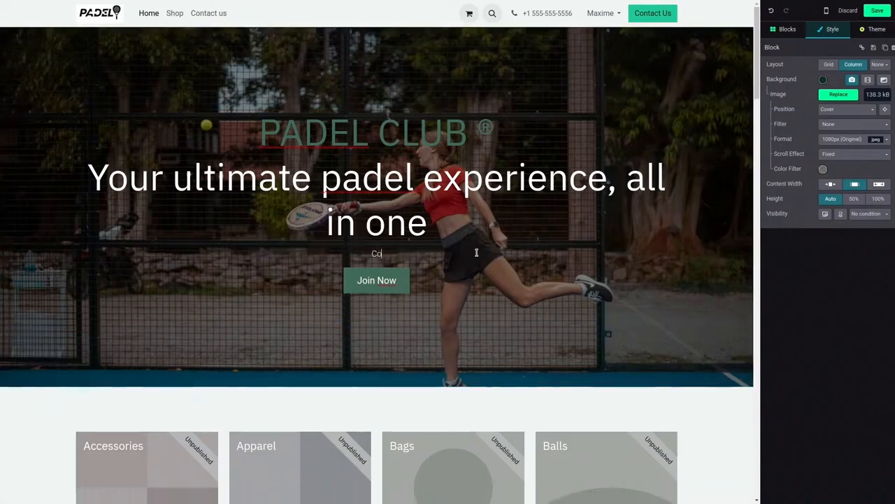
pyautogui.write('aching, equipment')
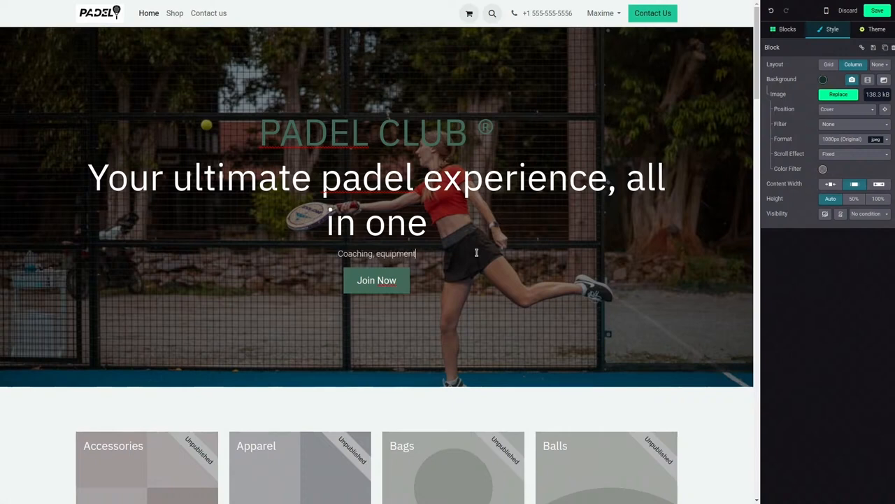
pyautogui.write(' & lips')
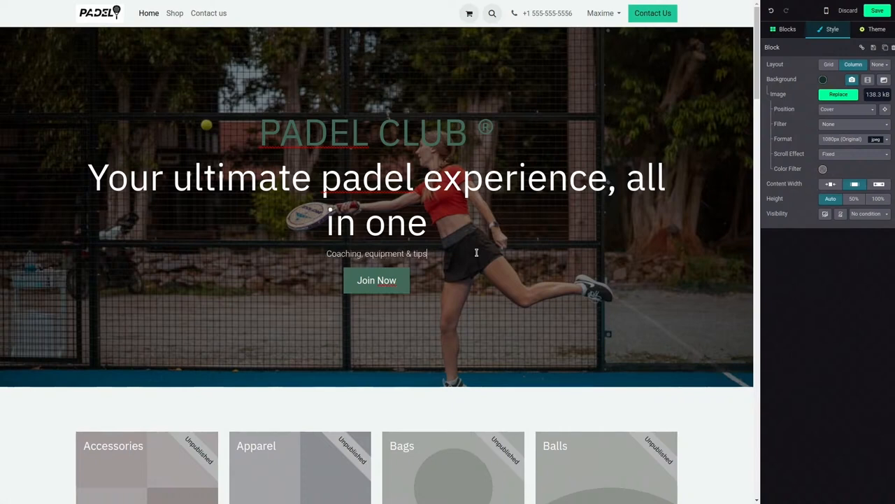
# Step: Delete the Join Now button from the hero banner and the product category block beneath it
pyautogui.click(347, 290)
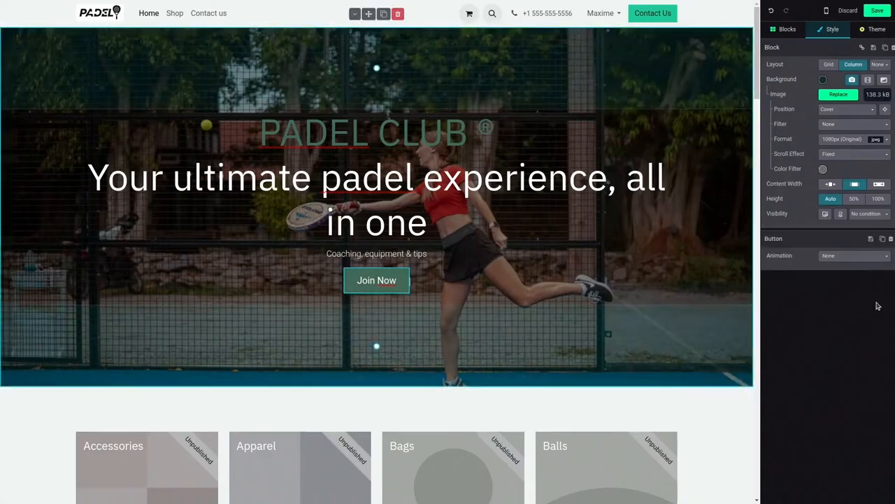
pyautogui.click(890, 238)
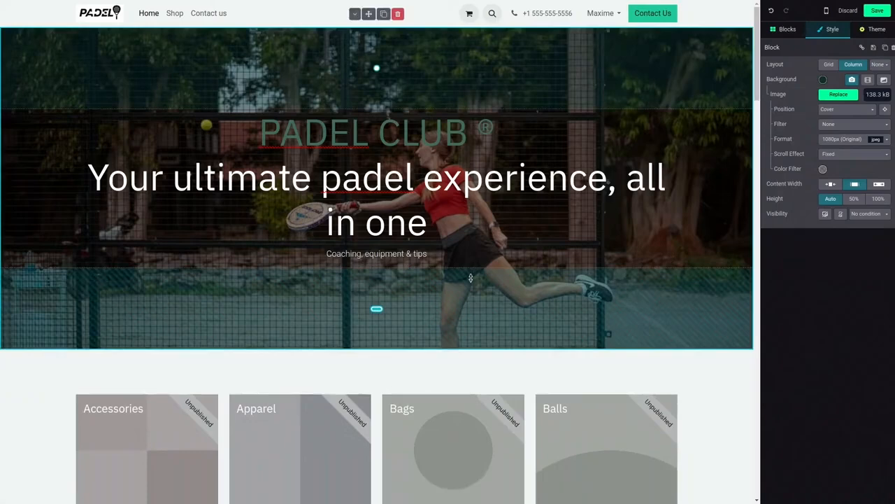
pyautogui.scroll(-2, 420, 259)
pyautogui.click(462, 204)
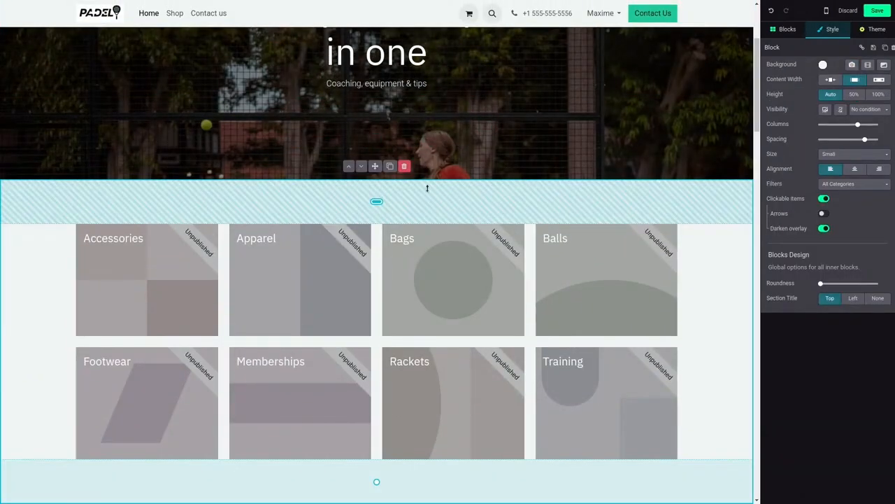
pyautogui.click(404, 167)
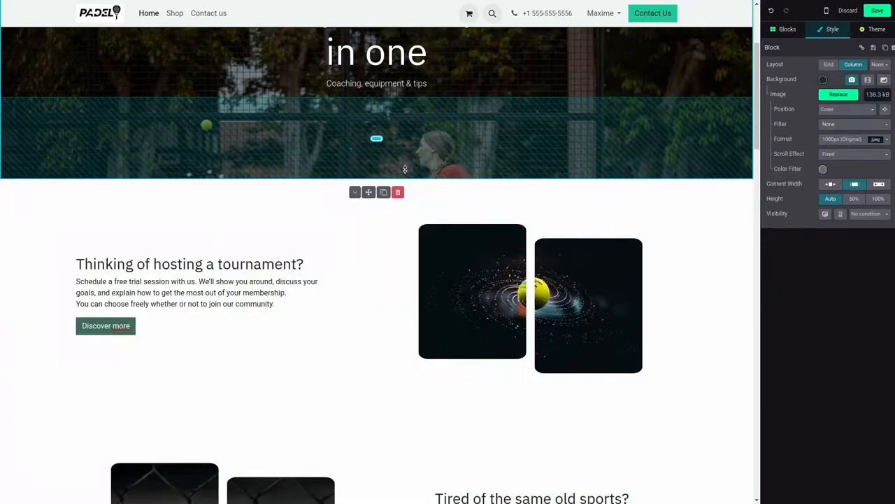
# Step: Replace the heading "Thinking of hosting a tournament?" with "About me as a coach"
pyautogui.click(274, 264)
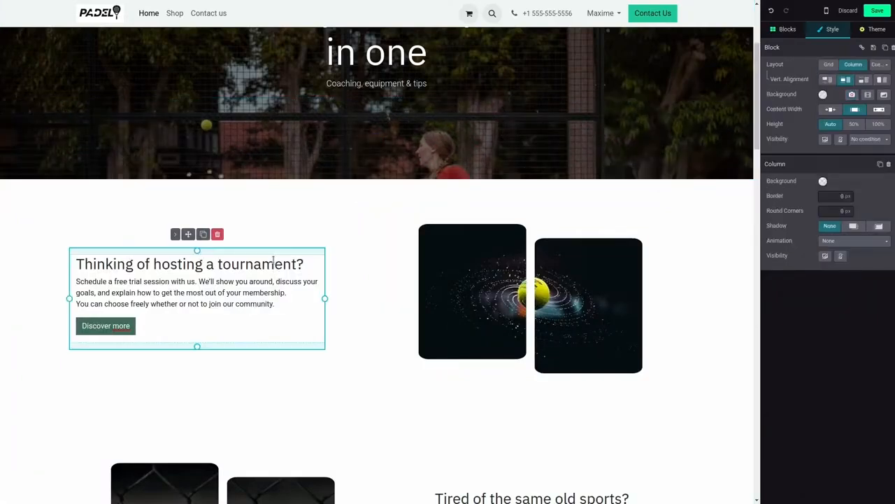
pyautogui.moveTo(300, 264); pyautogui.dragTo(71, 265)
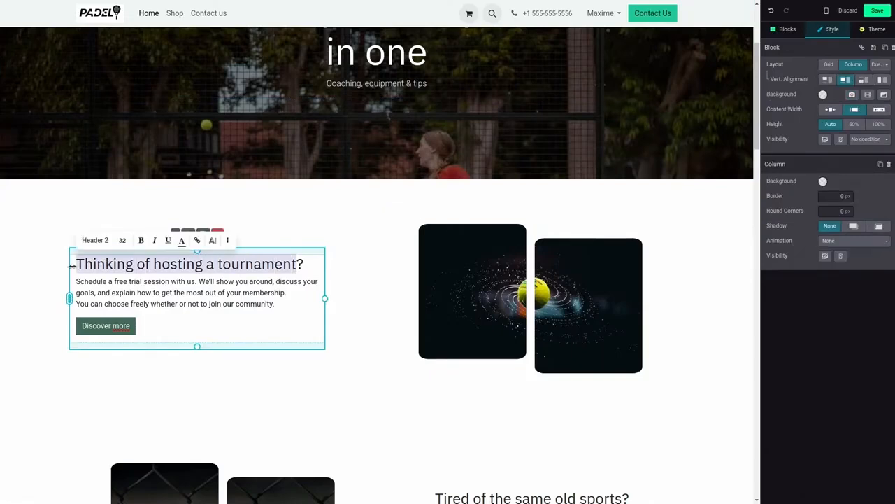
pyautogui.write('About m')
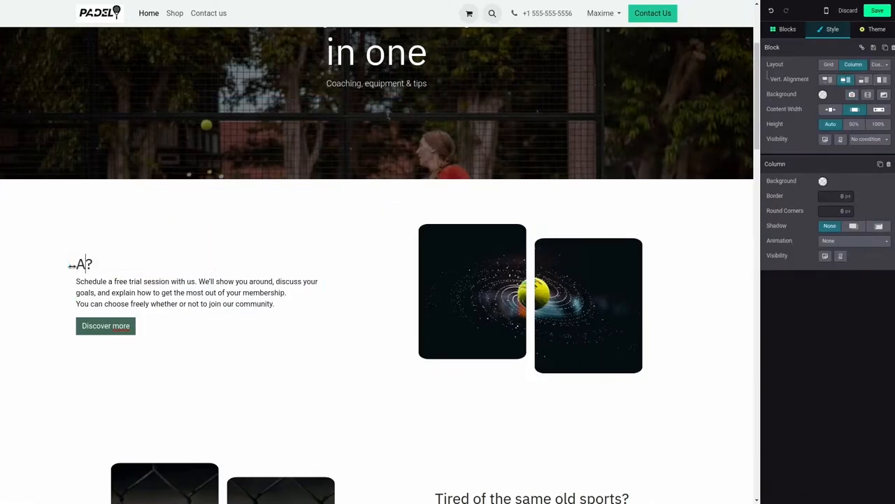
pyautogui.write('e a ')
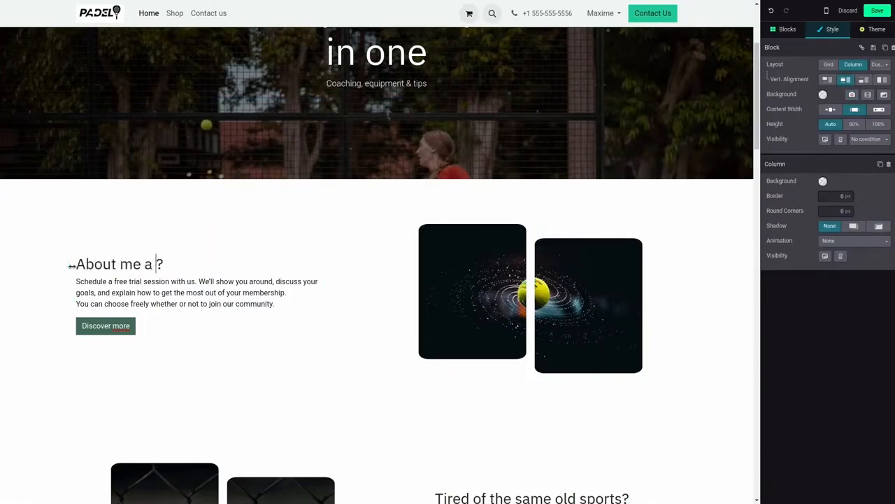
pyautogui.write('as')
pyautogui.press('BackSpace')
pyautogui.press('BackSpace')
pyautogui.press('BackSpace')
pyautogui.write('s a coach')
pyautogui.press('Delete')
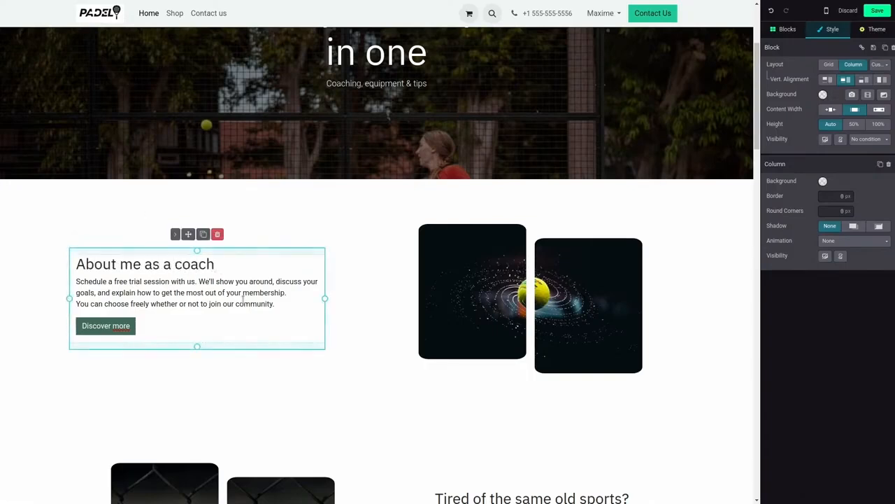
# Step: Replace the coach section's paragraph with "I'm passionate about helping people improve in their own playing style" and delete the Discover more button
pyautogui.moveTo(278, 305); pyautogui.dragTo(75, 282)
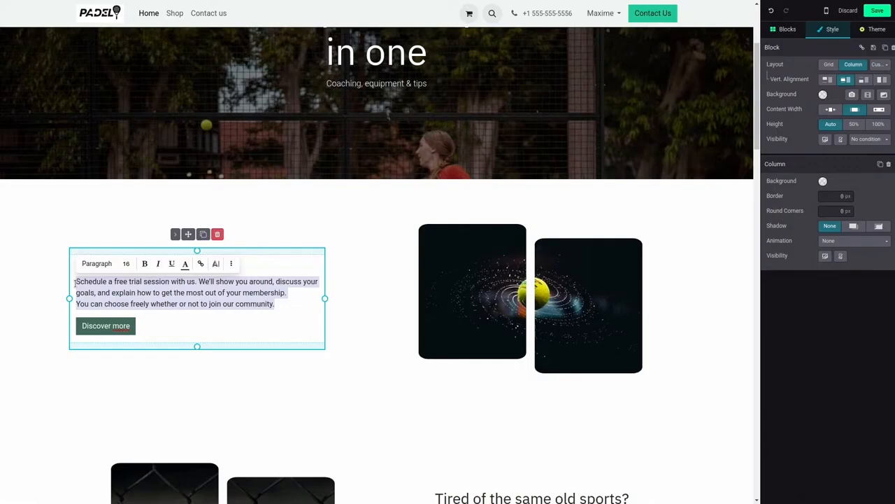
pyautogui.press('BackSpace')
pyautogui.write("I'mp")
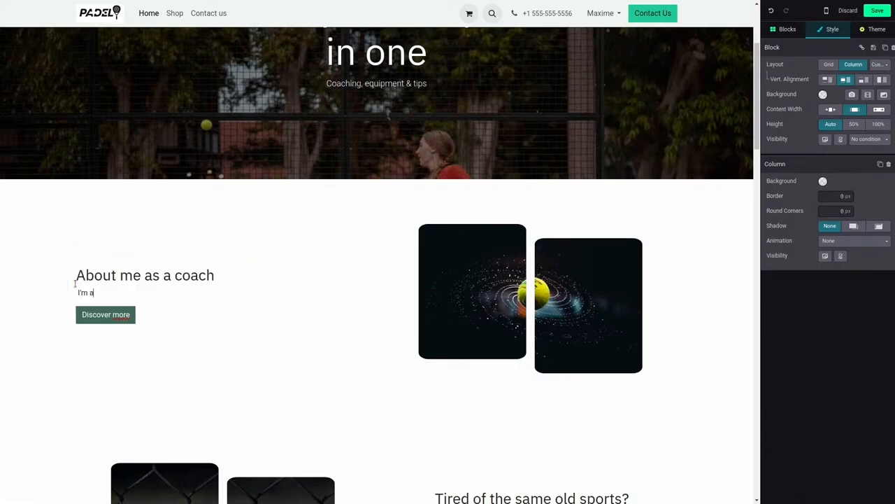
pyautogui.press('BackSpace')
pyautogui.write('passionate about helping people im')
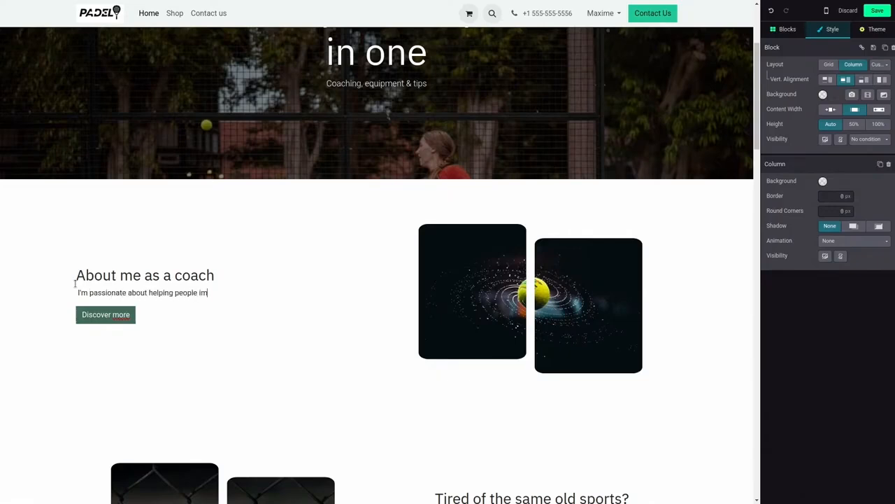
pyautogui.write('prove in their own playing style')
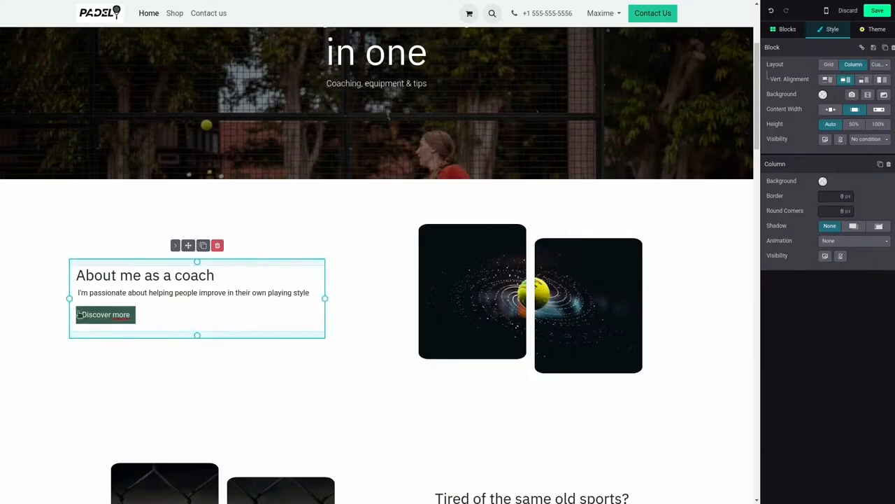
pyautogui.click(105, 314)
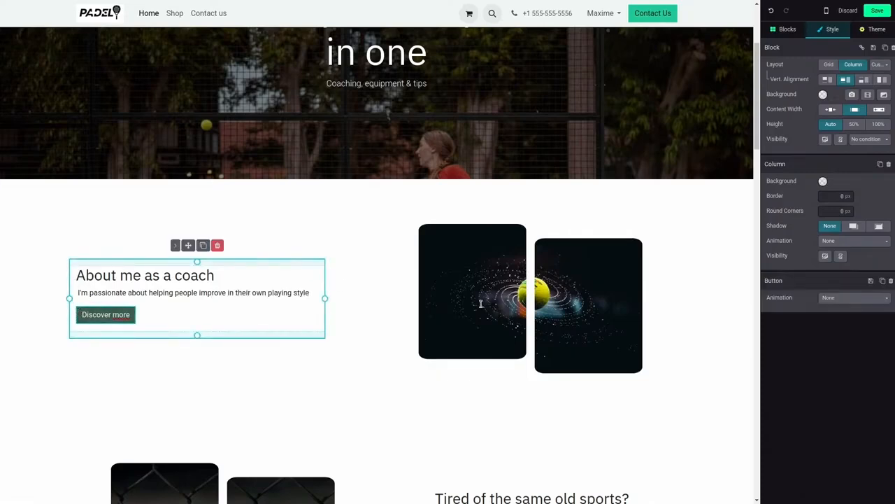
pyautogui.click(890, 281)
# Step: Replace the coach section's ball image with the existing media photo of the man on the padel court, and remove its Duo Step shape
pyautogui.click(533, 298)
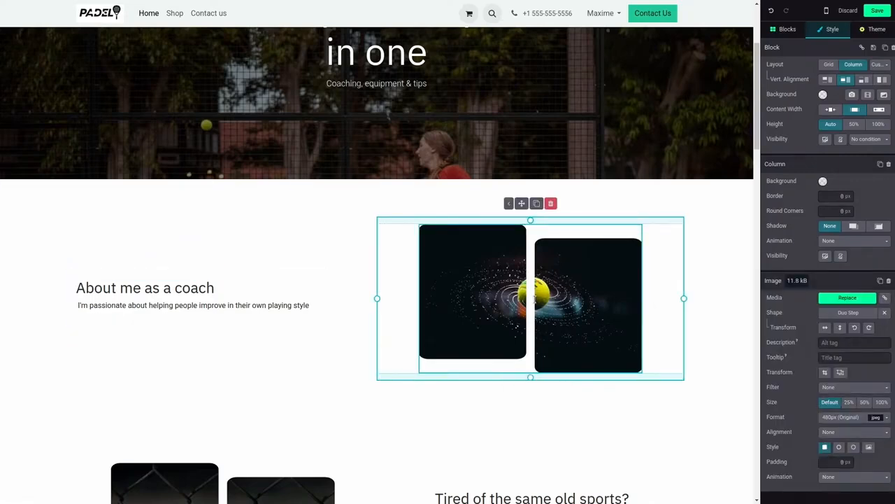
pyautogui.click(839, 300)
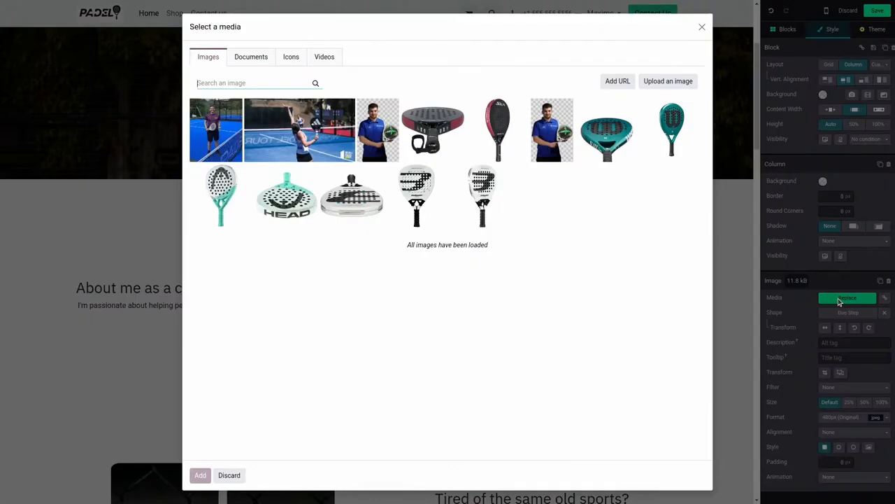
pyautogui.click(680, 83)
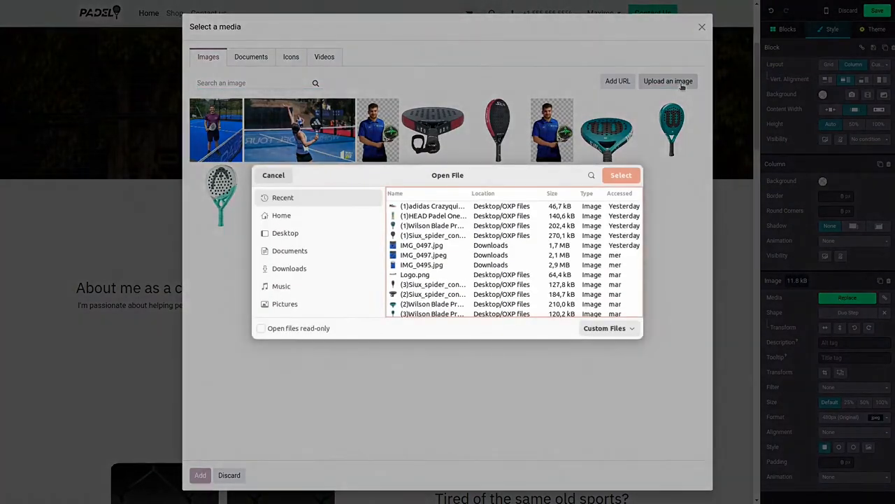
pyautogui.click(277, 175)
pyautogui.doubleClick(221, 143)
pyautogui.scroll(-1, 441, 208)
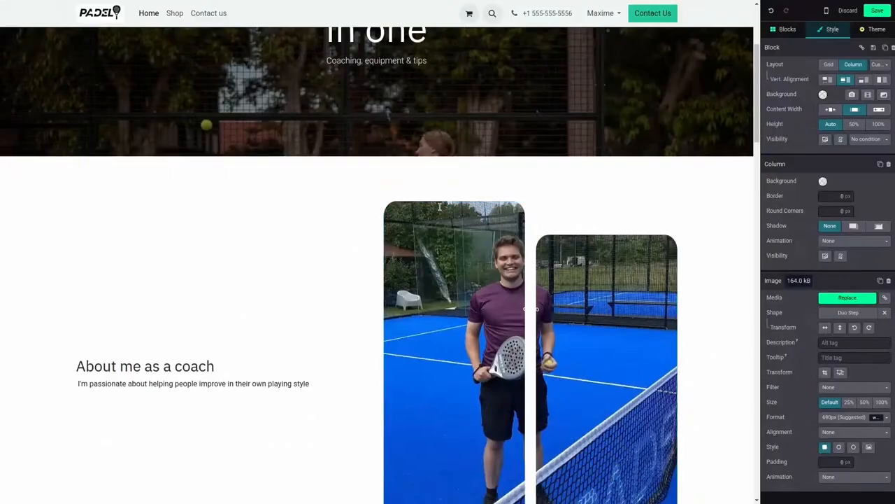
pyautogui.click(884, 312)
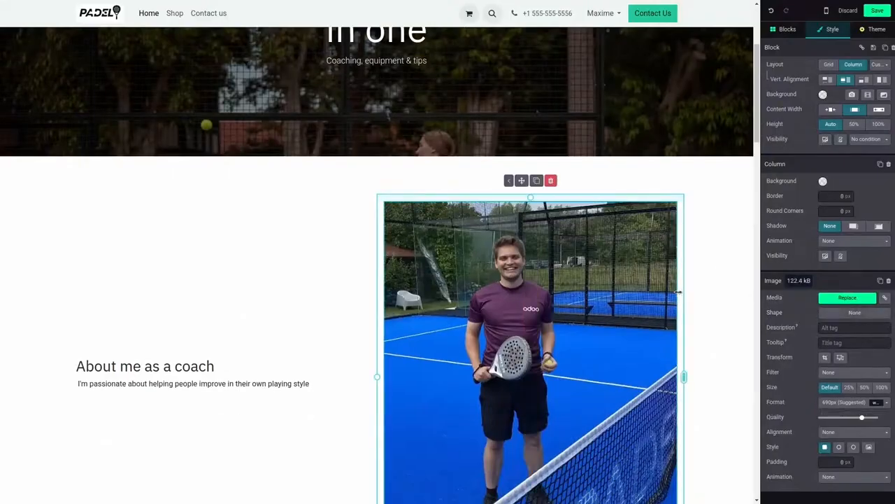
# Step: Narrow the coach photo's column to about two thirds of its width and shift it slightly right within the block
pyautogui.scroll(-1, 607, 285)
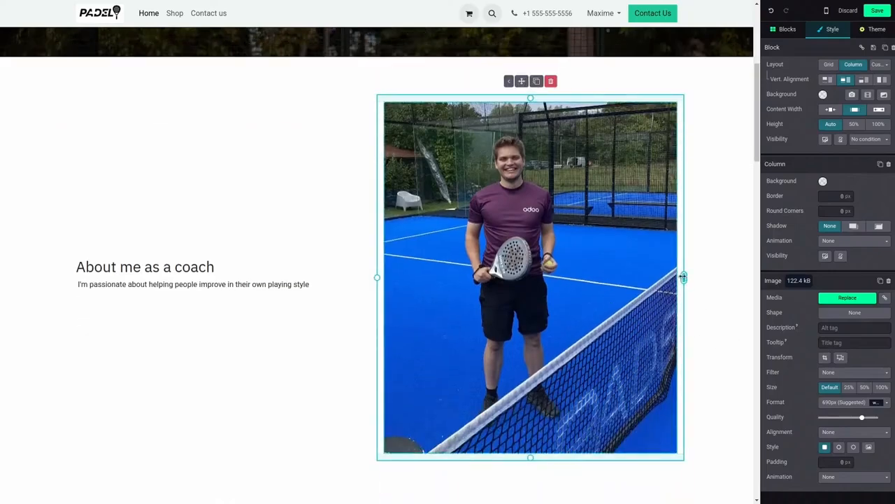
pyautogui.moveTo(684, 277); pyautogui.dragTo(592, 258)
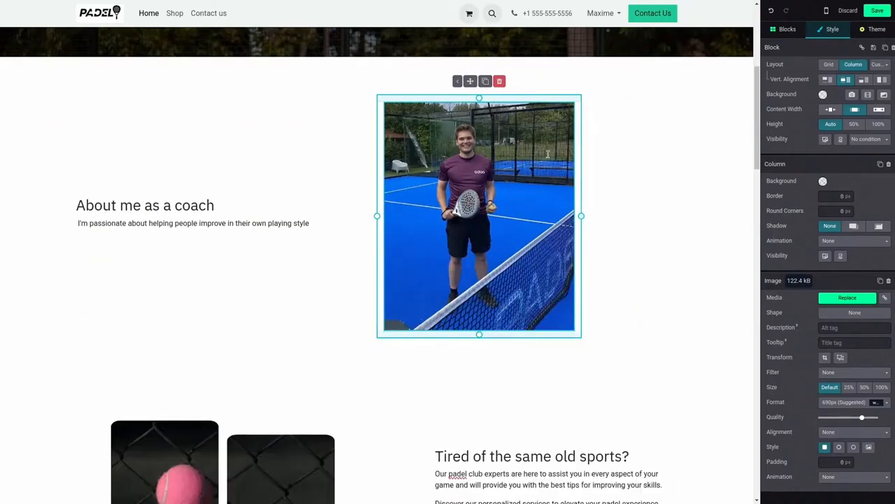
pyautogui.moveTo(469, 81); pyautogui.dragTo(520, 100)
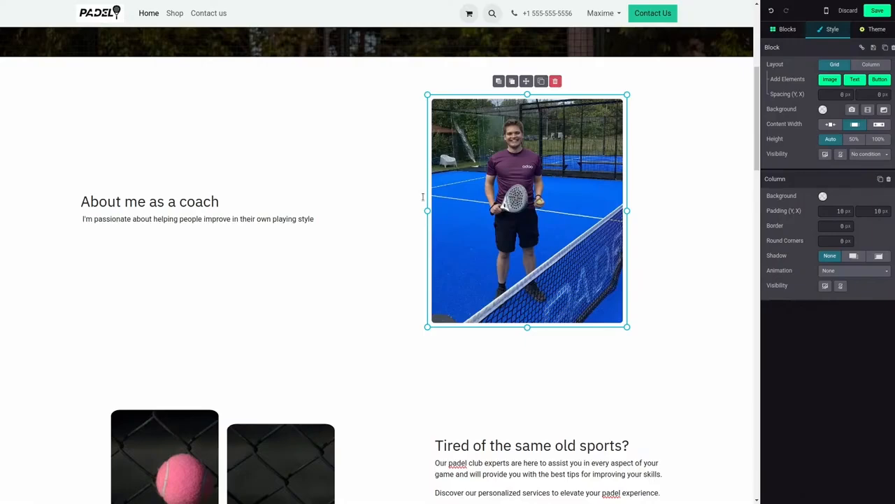
# Step: Return to the website editor and save the homepage changes
pyautogui.scroll(3, 422, 198)
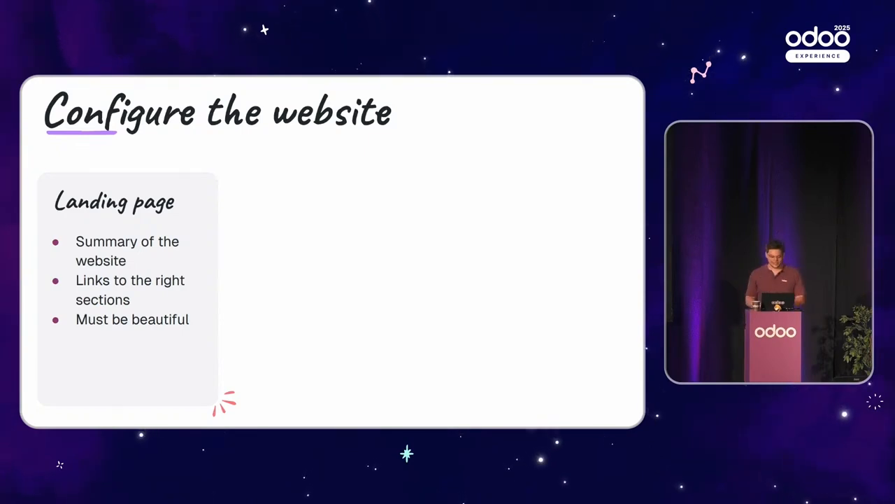
pyautogui.hotkey('ctrl', 'Left')
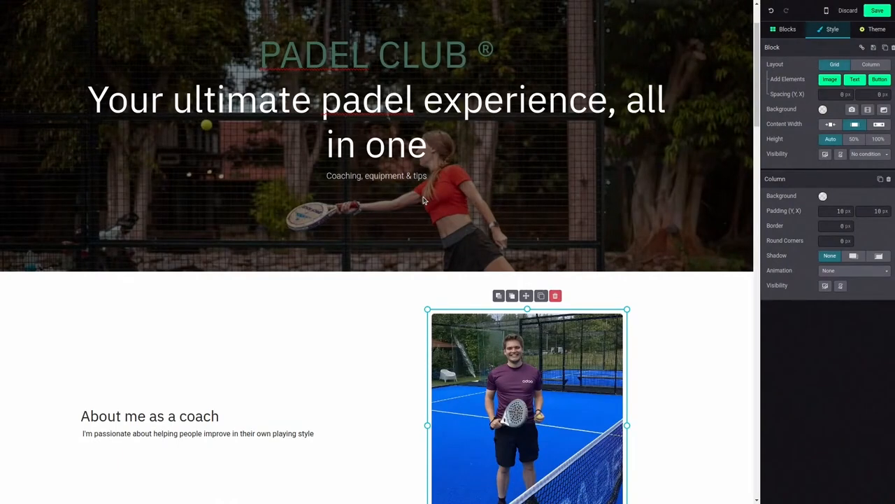
pyautogui.click(878, 10)
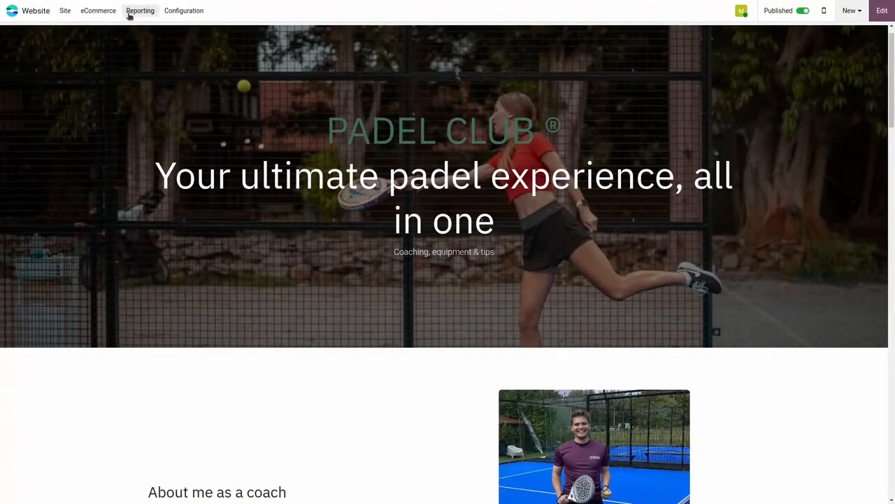
# Step: Create a new eCommerce product named "Siux spider control"
pyautogui.click(98, 10)
pyautogui.click(123, 109)
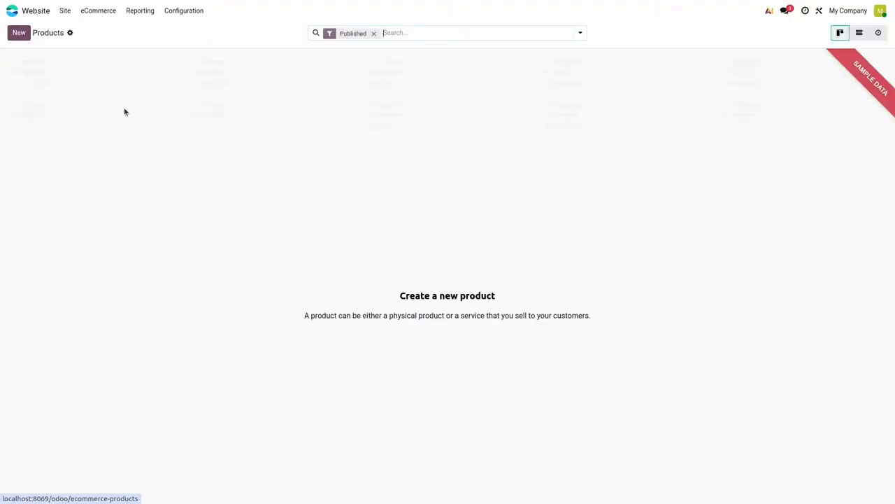
pyautogui.click(19, 32)
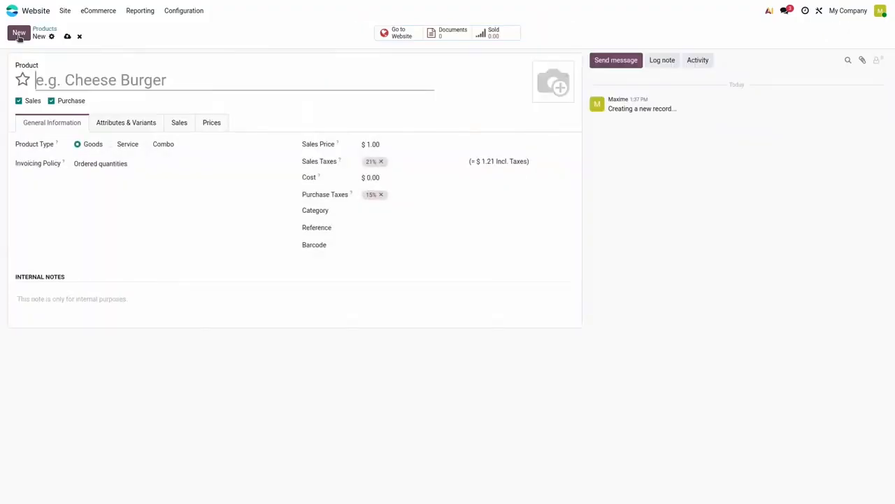
pyautogui.write('Si')
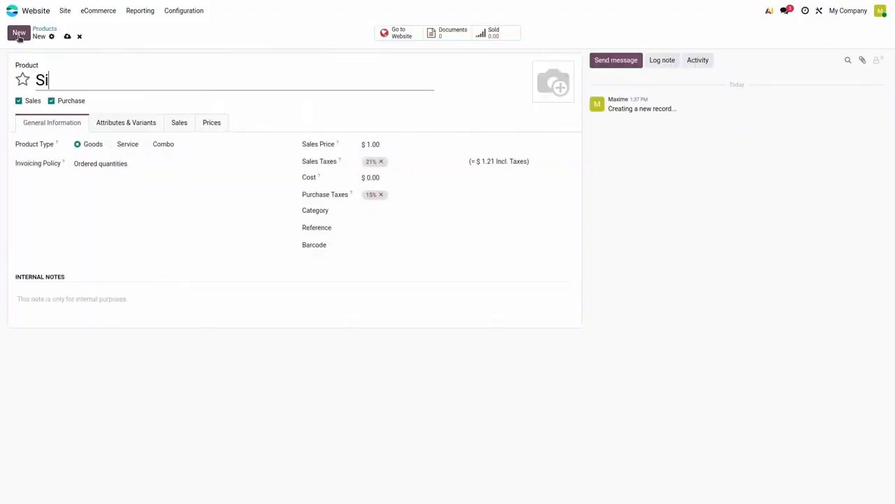
pyautogui.write('ux spider control')
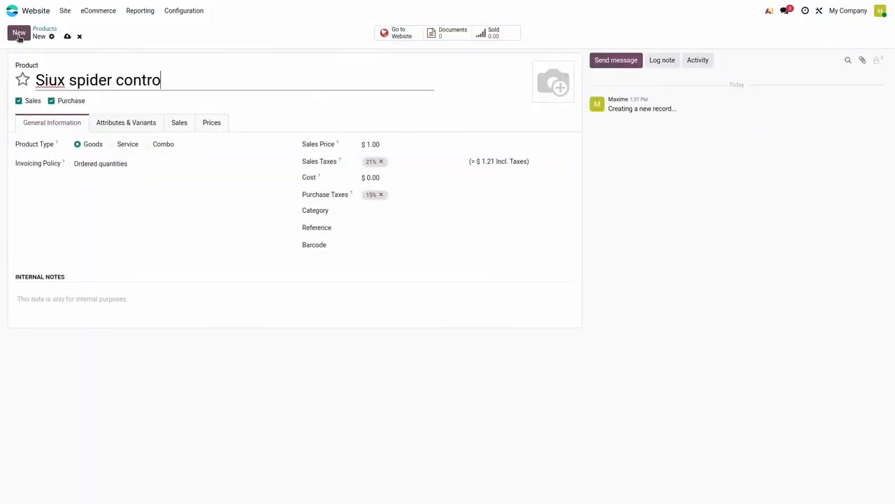
# Step: Set the product picture to the (1)Siux_spider_con… image file, enter a sales price of $150, and save the product
pyautogui.click(541, 96)
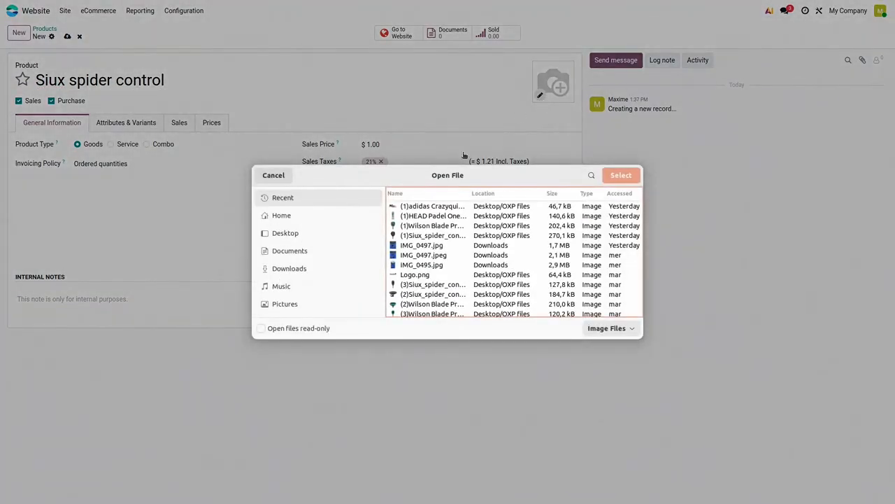
pyautogui.doubleClick(443, 235)
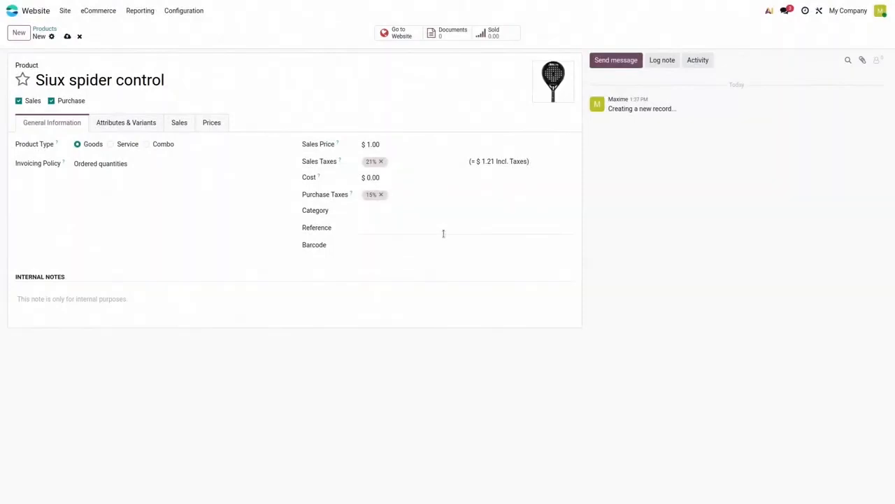
pyautogui.click(386, 145)
pyautogui.write('150')
pyautogui.click(67, 36)
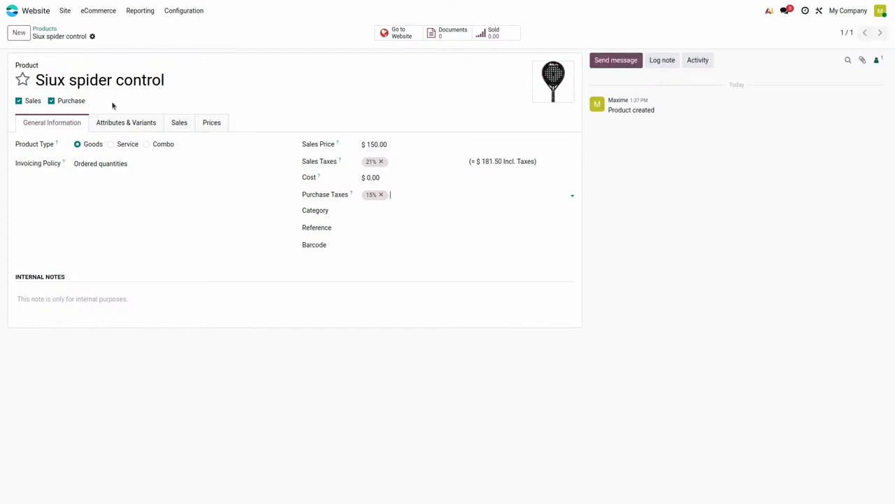
# Step: Add the attributes Shape, Weight and Balance to the Siux spider control product
pyautogui.click(120, 128)
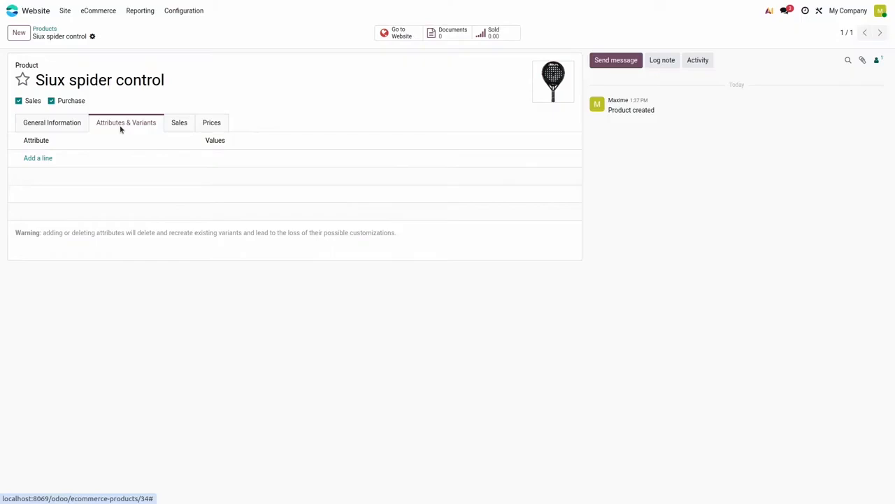
pyautogui.click(31, 158)
pyautogui.click(42, 174)
pyautogui.click(40, 176)
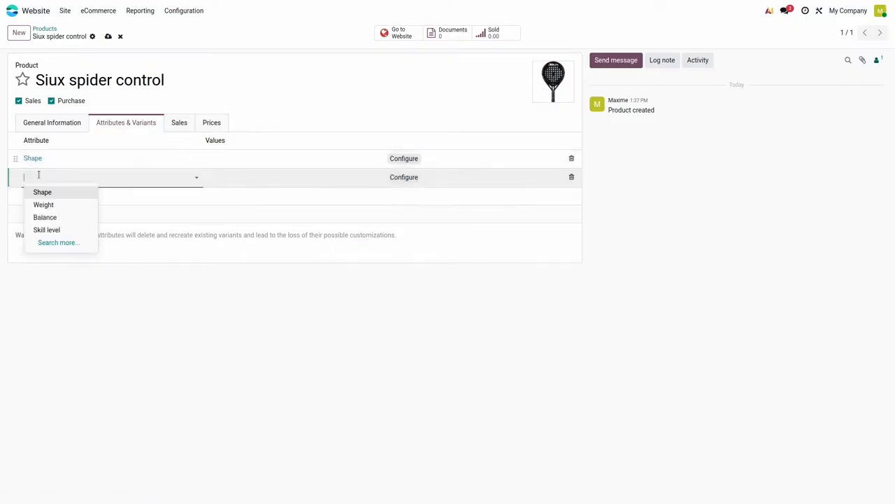
pyautogui.click(42, 203)
pyautogui.click(42, 199)
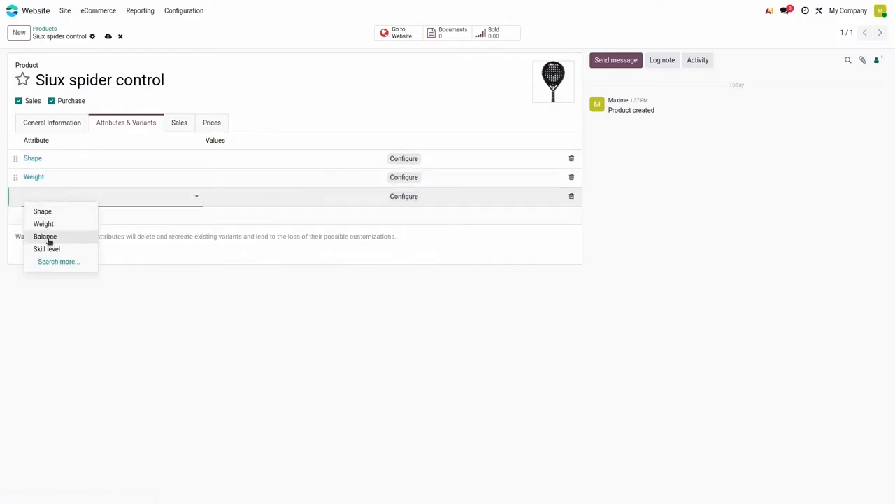
pyautogui.click(47, 236)
# Step: Assign the attribute values Round to Shape, Medium to Weight, and High balance to Balance
pyautogui.click(252, 157)
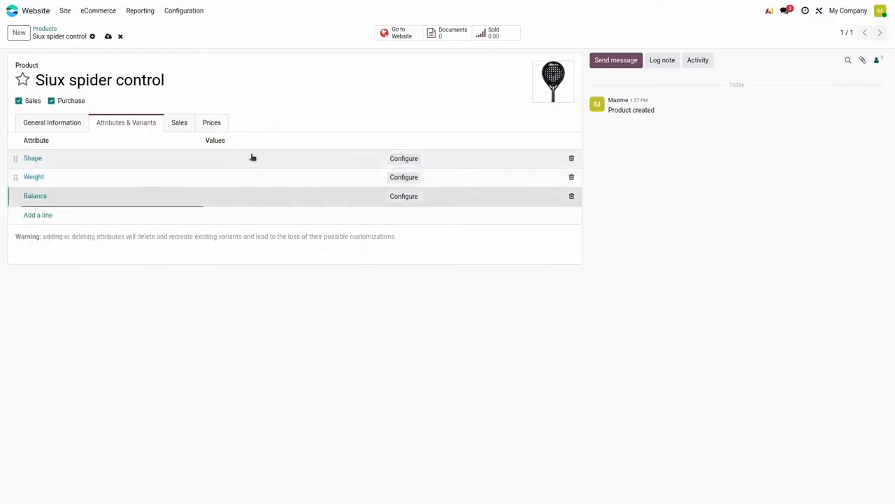
pyautogui.click(256, 175)
pyautogui.click(249, 176)
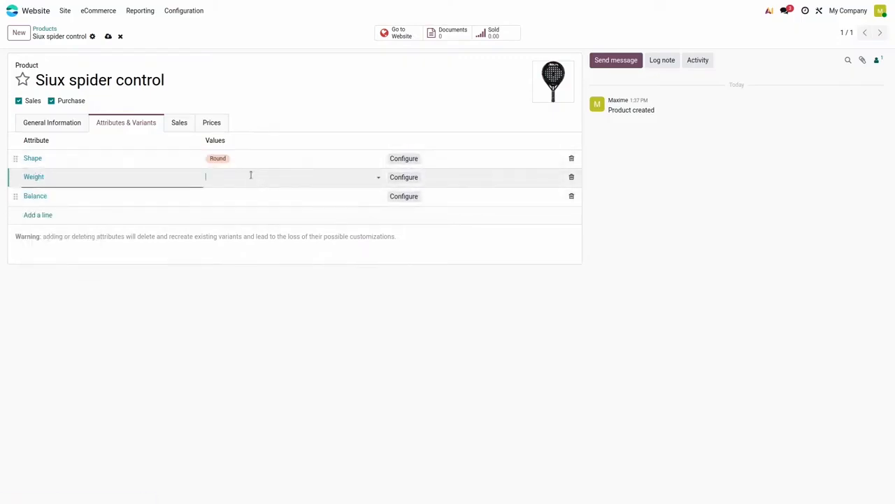
pyautogui.click(253, 203)
pyautogui.click(252, 203)
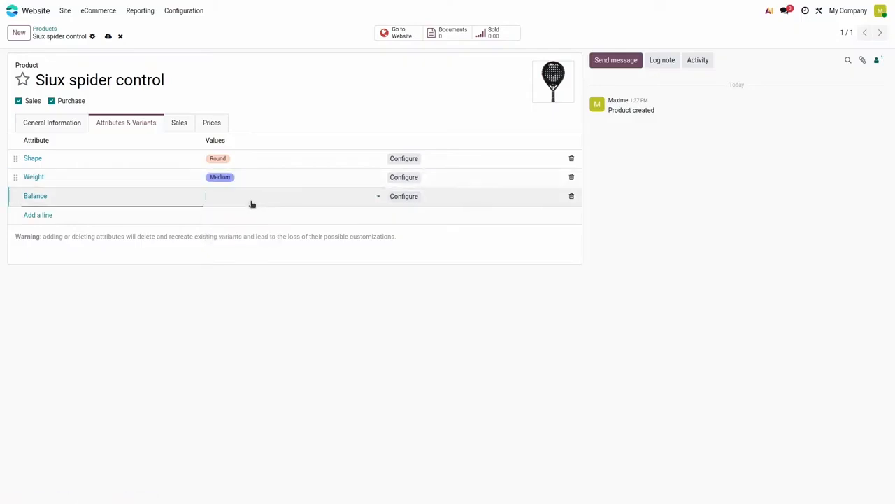
pyautogui.click(247, 235)
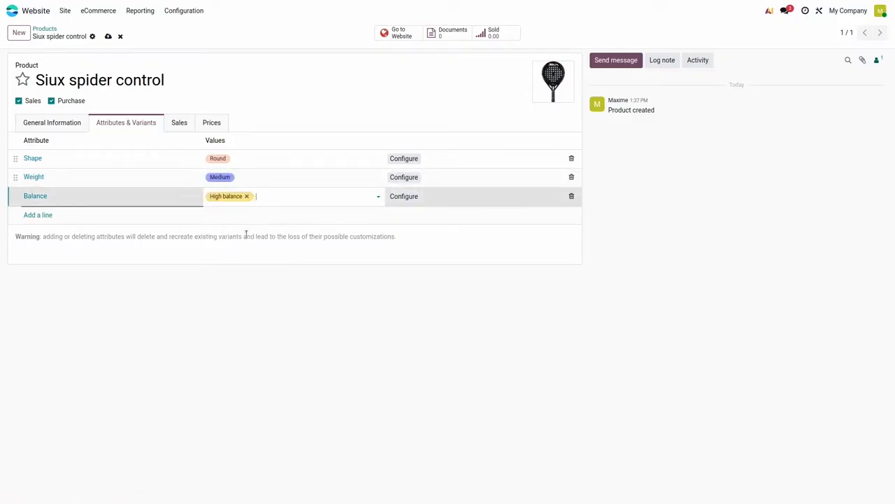
# Step: Set Bullpadel Vertex, NOX Gravity motion and Wilson Blade Team as the product's alternative products
pyautogui.click(180, 123)
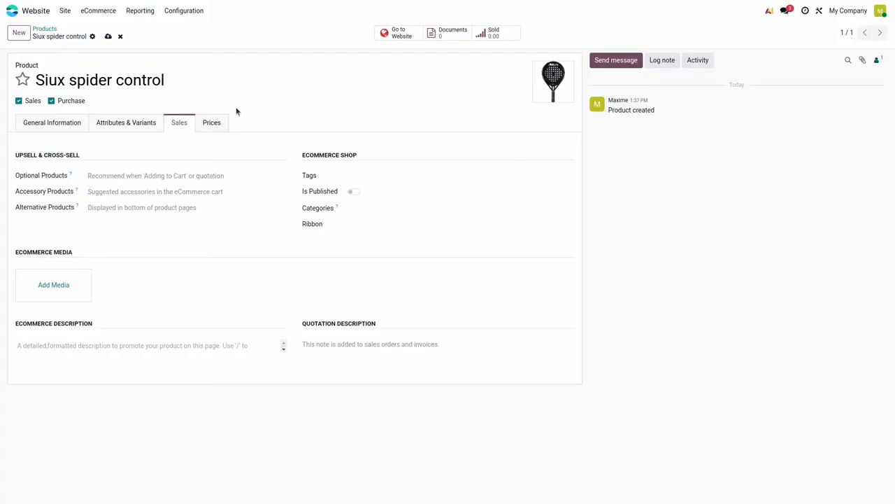
pyautogui.click(172, 209)
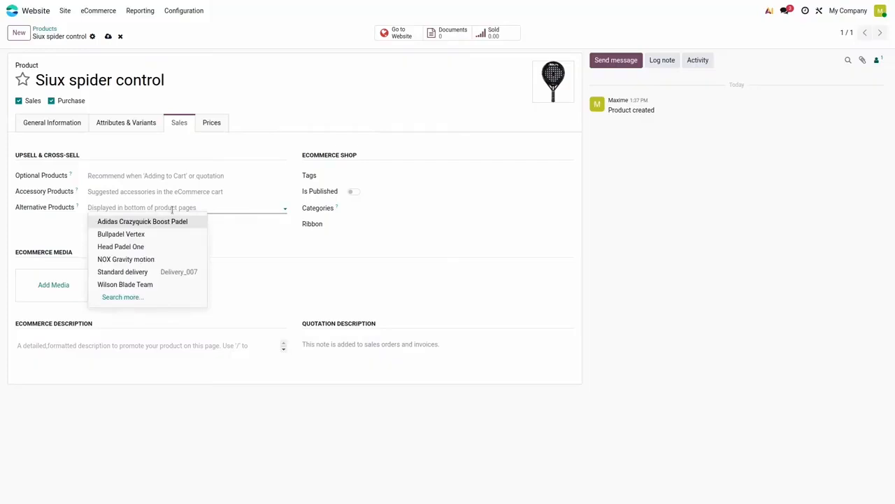
pyautogui.click(157, 238)
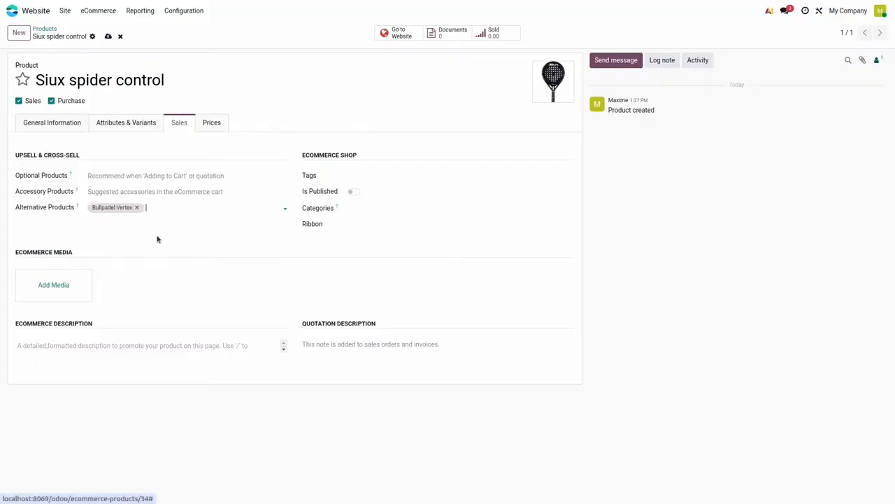
pyautogui.click(182, 207)
pyautogui.click(189, 259)
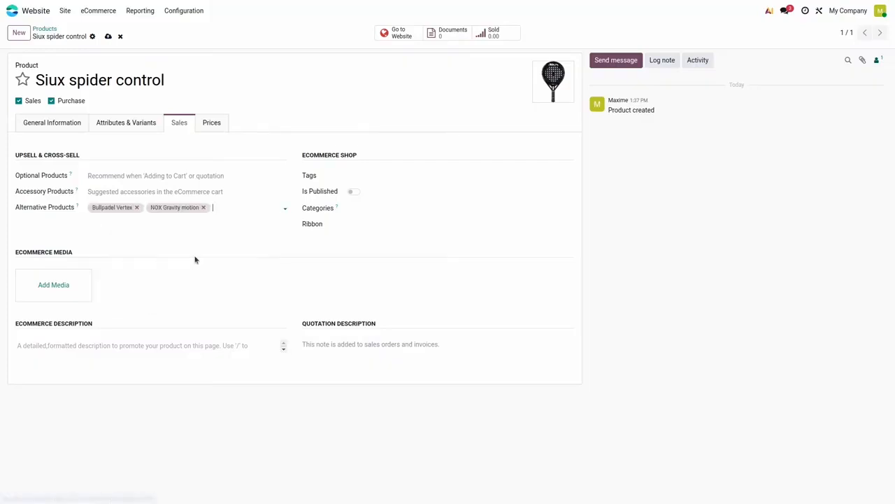
pyautogui.click(234, 207)
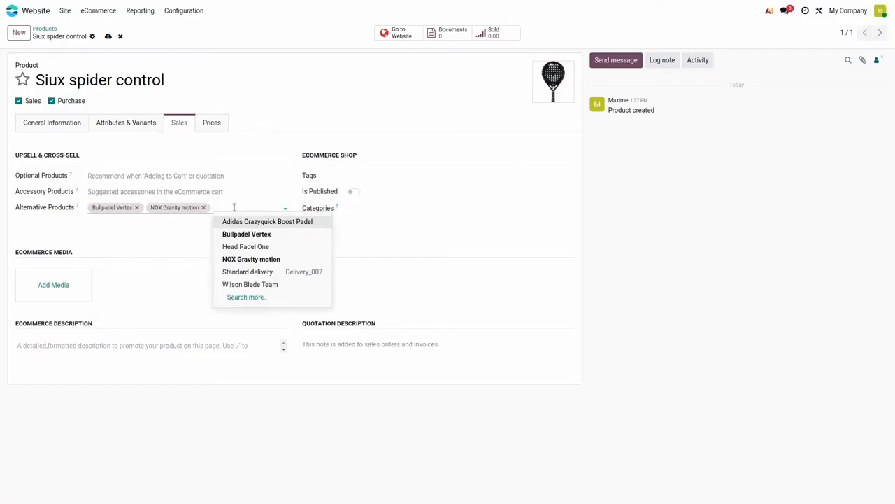
pyautogui.click(247, 285)
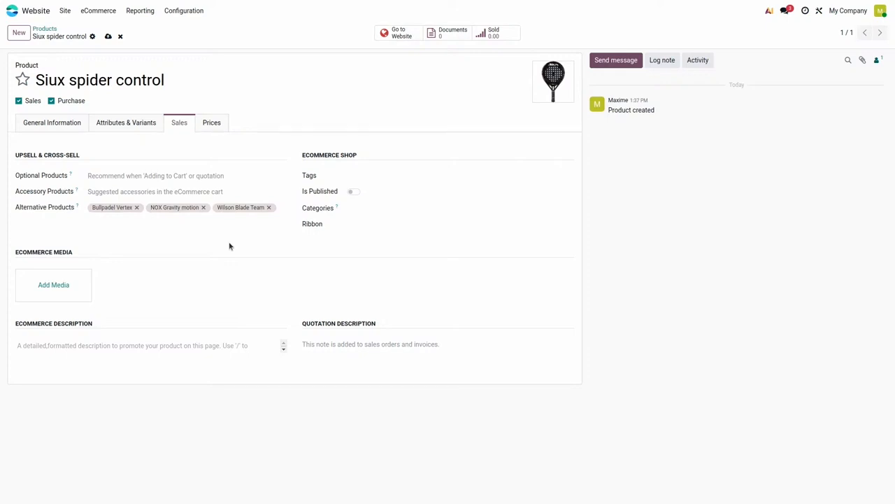
# Step: Set Head Padel One as the product's optional product
pyautogui.click(185, 176)
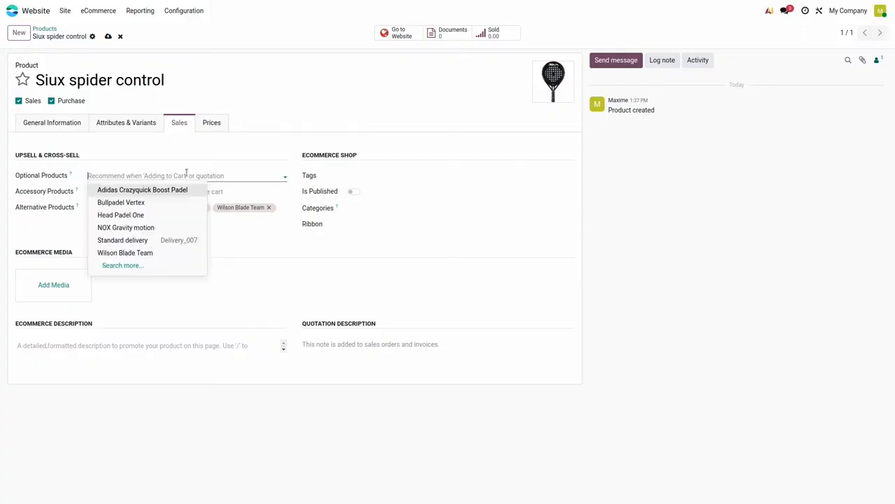
pyautogui.click(166, 217)
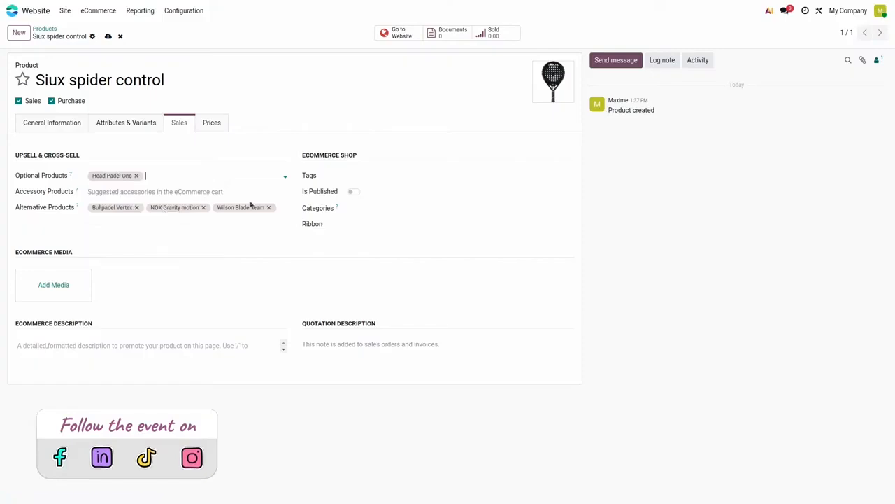
pyautogui.click(224, 286)
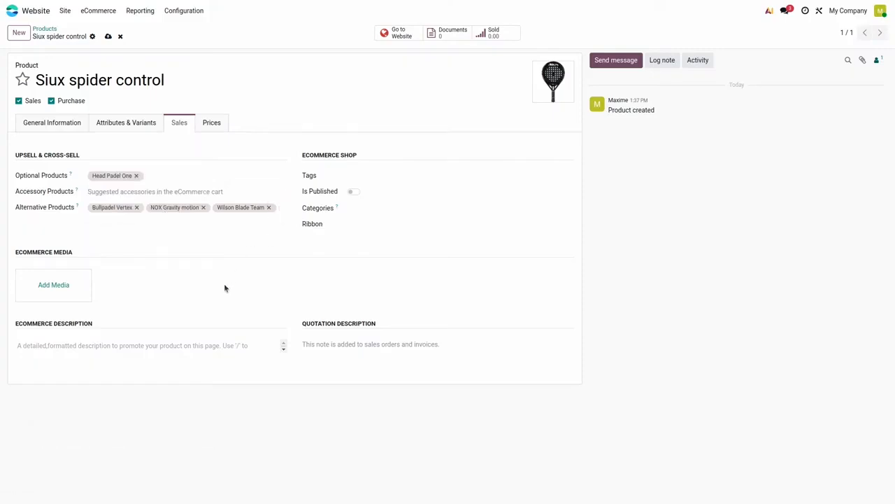
# Step: Add the two existing black-and-red Siux racket images to the product's eCommerce media
pyautogui.click(81, 295)
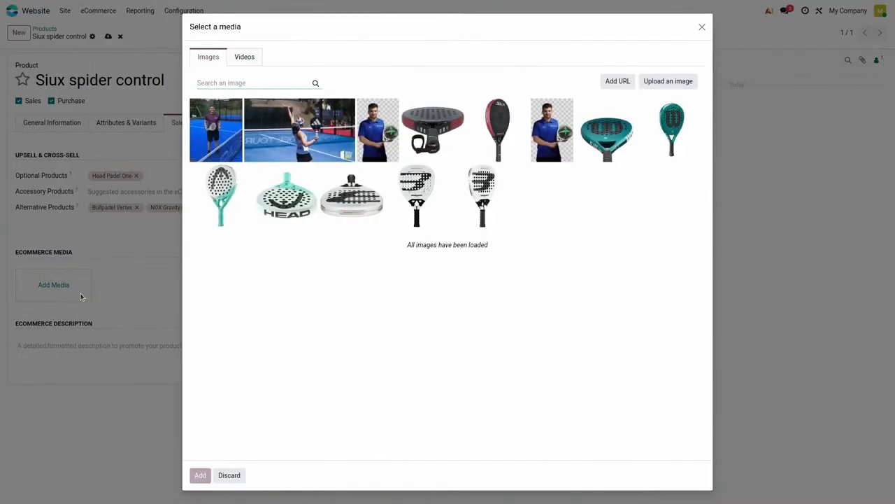
pyautogui.click(423, 143)
pyautogui.click(496, 147)
pyautogui.click(201, 478)
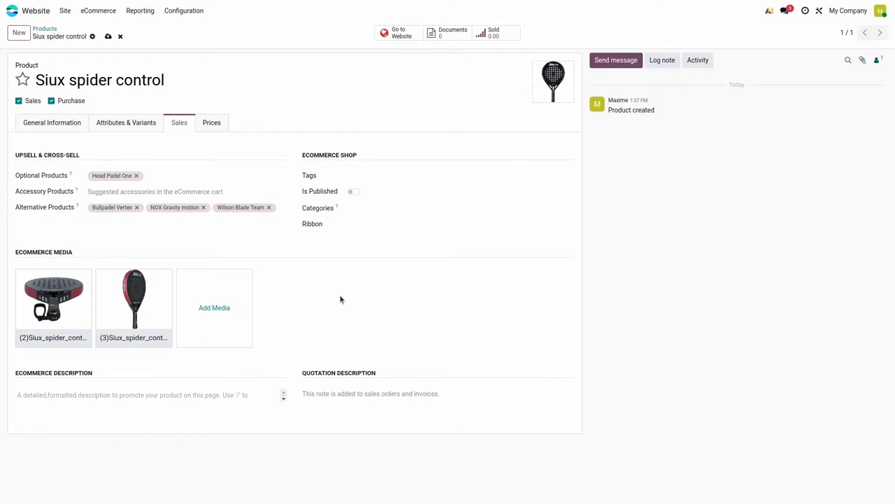
# Step: Assign the product to the Rackets eCommerce category and give it the New! ribbon
pyautogui.click(376, 206)
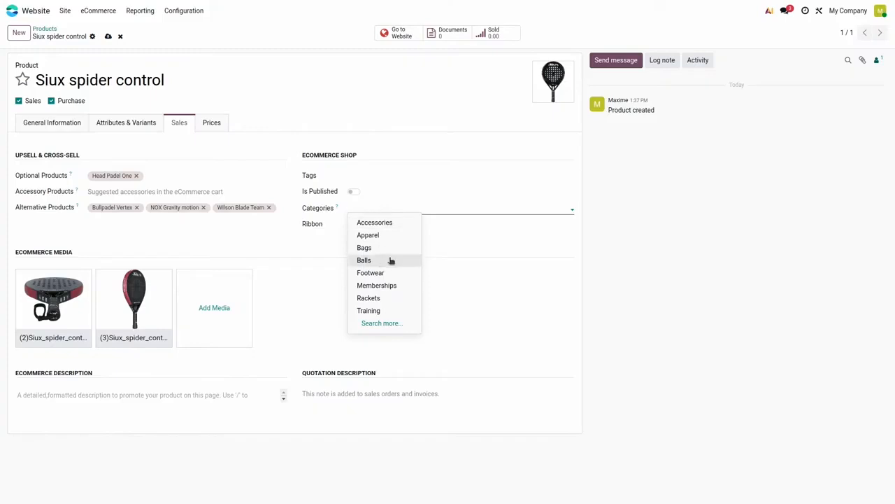
pyautogui.click(396, 305)
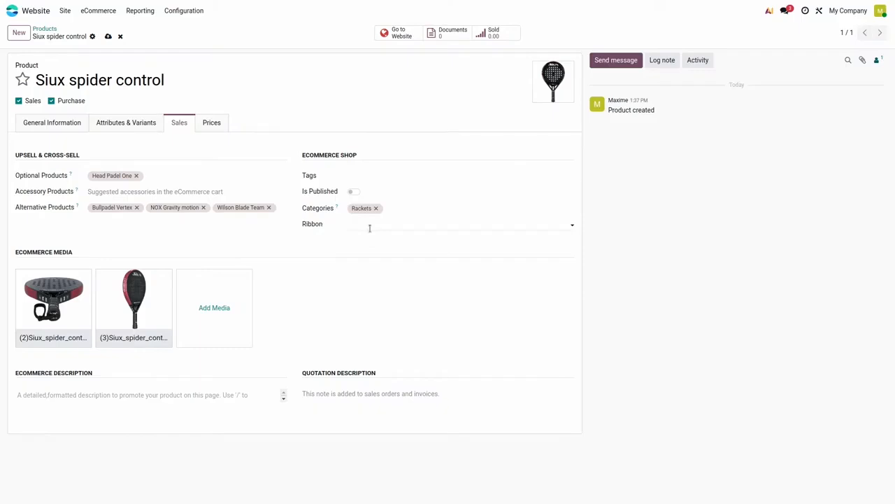
pyautogui.click(370, 226)
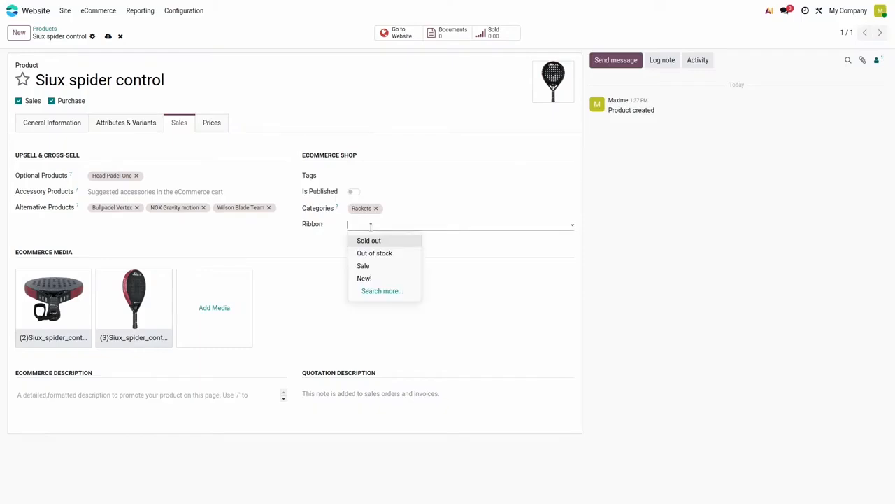
pyautogui.click(381, 279)
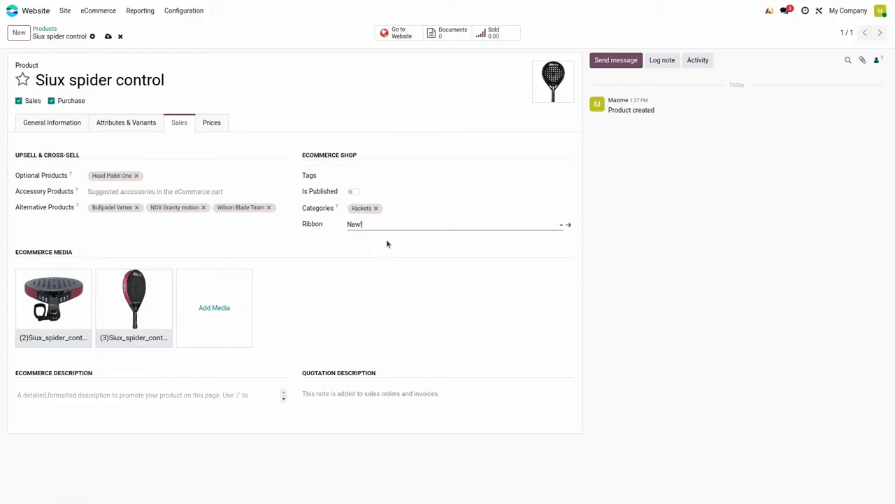
# Step: Publish the Siux spider control product in the online shop
pyautogui.click(382, 194)
pyautogui.click(354, 193)
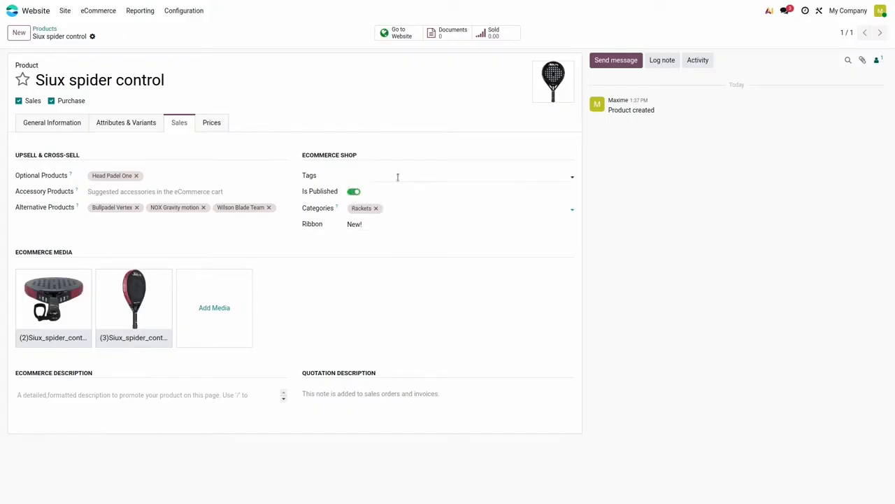
pyautogui.click(426, 141)
# Step: Open the product's page on the website and view its two extra racket images
pyautogui.click(404, 37)
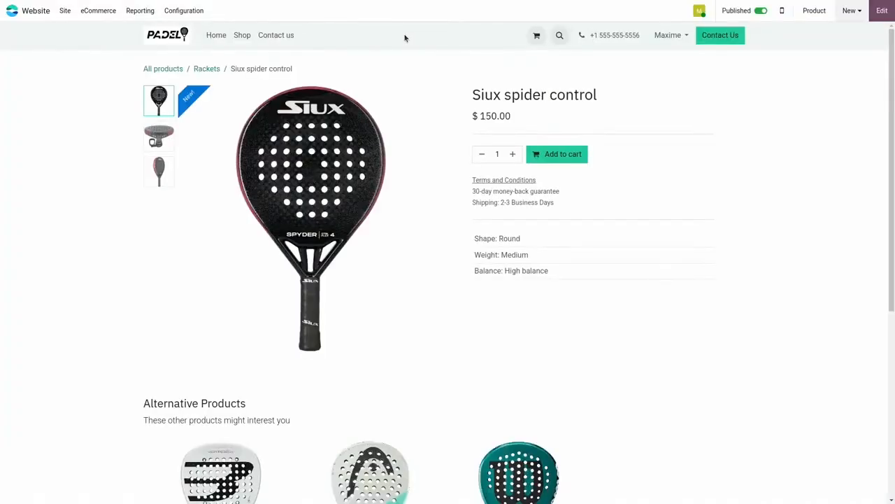
pyautogui.click(160, 143)
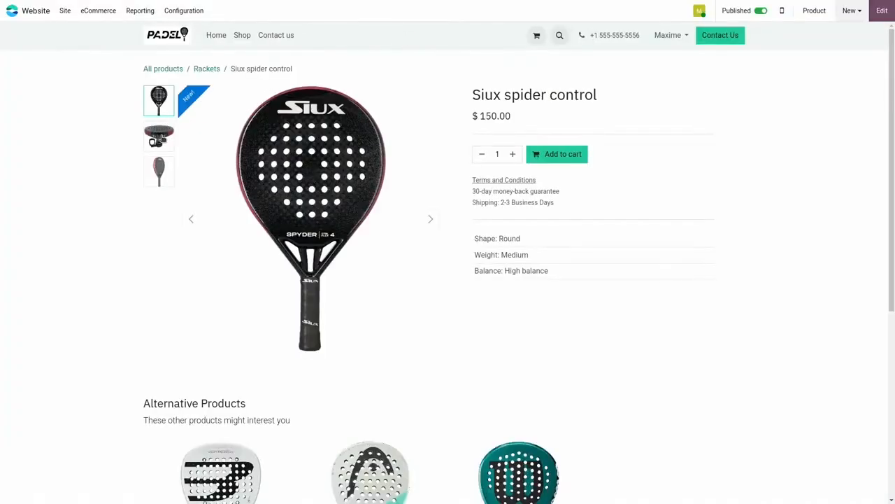
pyautogui.click(159, 172)
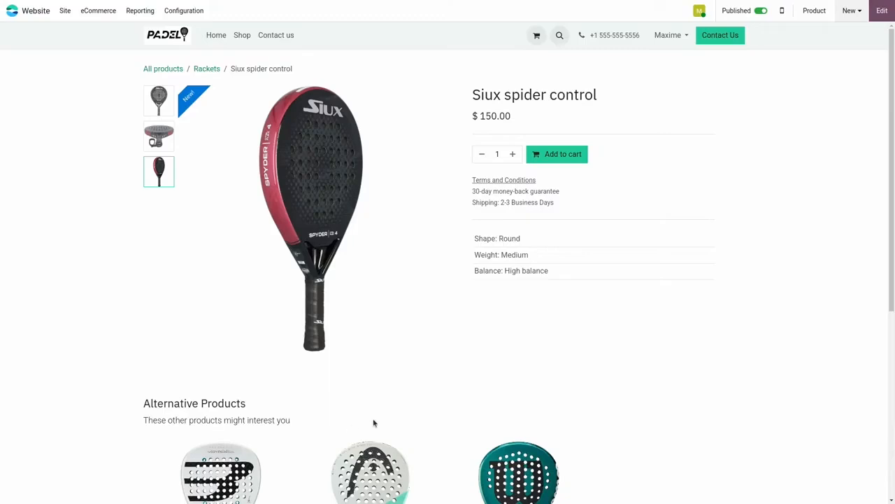
# Step: Edit the product page and add the description "A perfect racket for an experienced player" below the product title
pyautogui.click(879, 12)
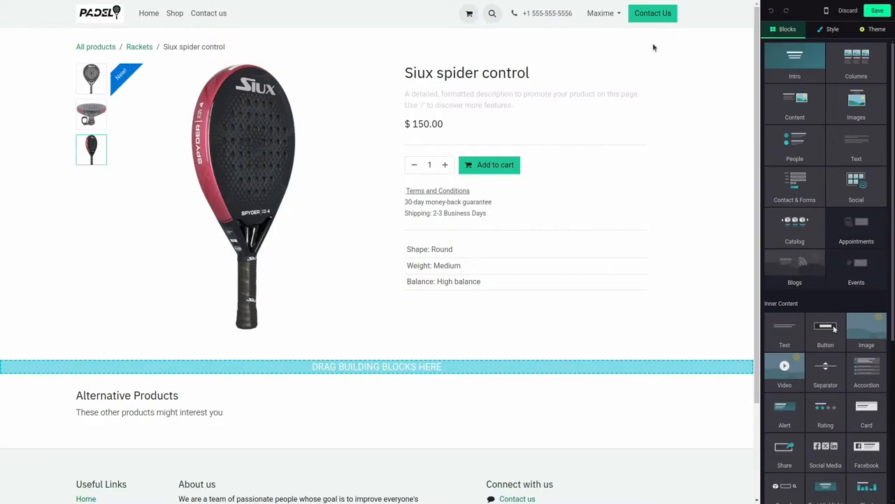
pyautogui.click(482, 86)
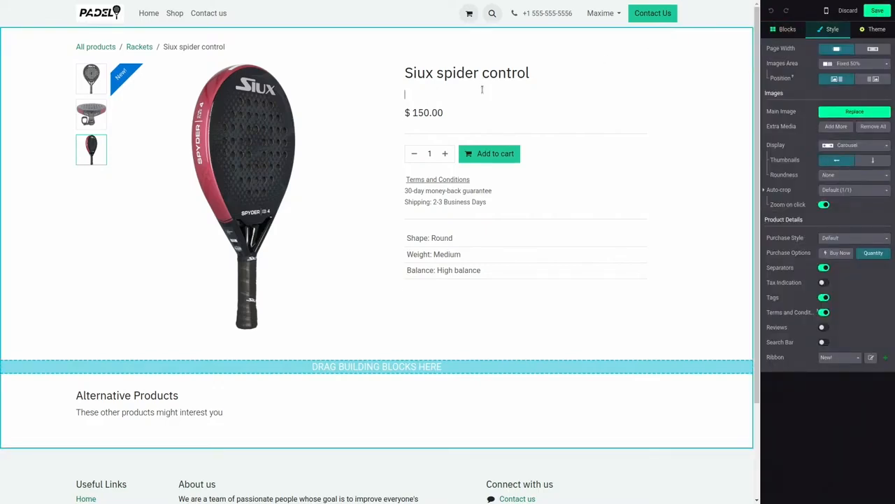
pyautogui.write('A per')
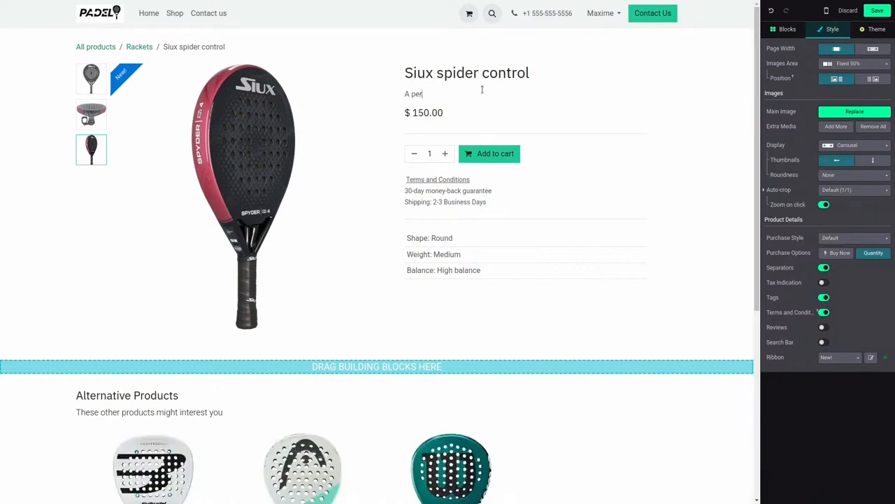
pyautogui.write('fect racket for an experienced player')
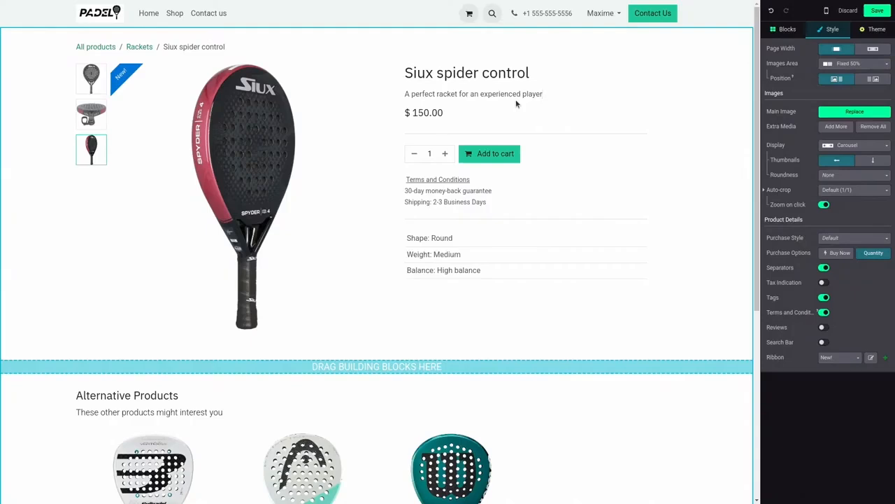
# Step: Enable reviews on the product page and save the page changes
pyautogui.click(824, 329)
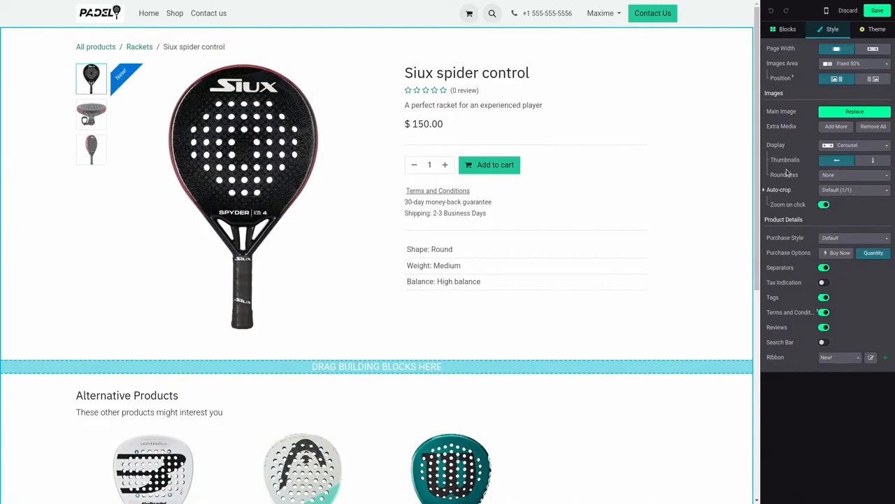
pyautogui.click(878, 11)
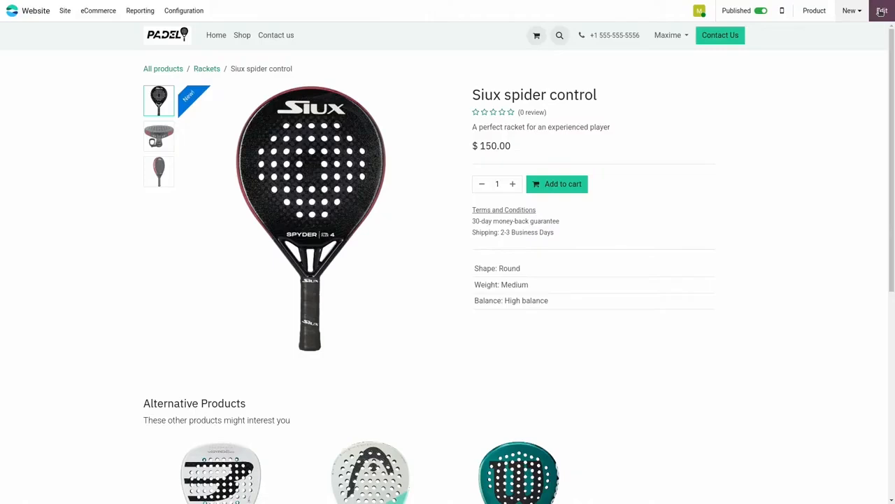
# Step: Open the shop's eCommerce categories and move Footwear directly above Apparel
pyautogui.click(106, 12)
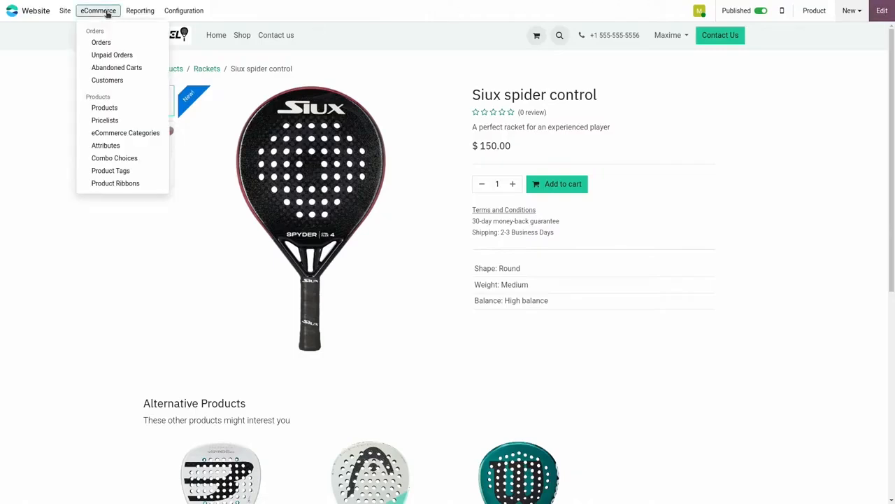
pyautogui.click(126, 133)
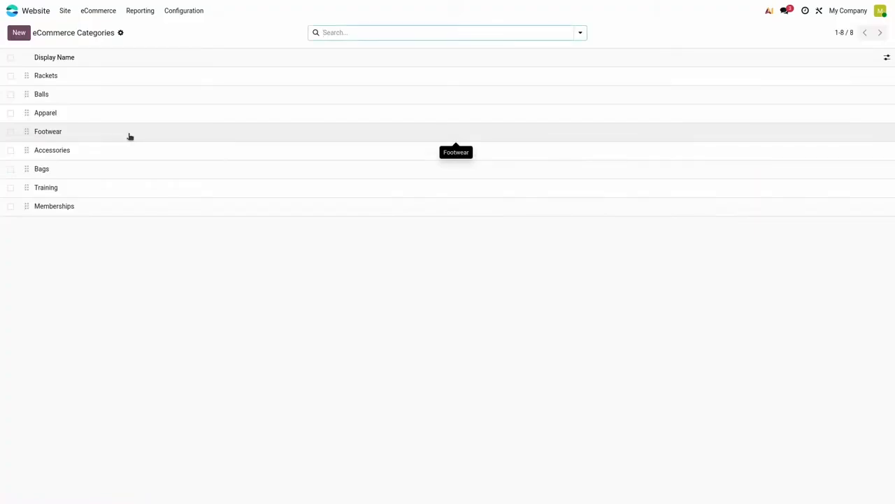
pyautogui.moveTo(27, 131); pyautogui.dragTo(22, 115)
# Step: Delete the Apparel, Accessories, Bags, Training and Memberships categories
pyautogui.click(11, 132)
pyautogui.click(10, 150)
pyautogui.click(11, 170)
pyautogui.click(11, 187)
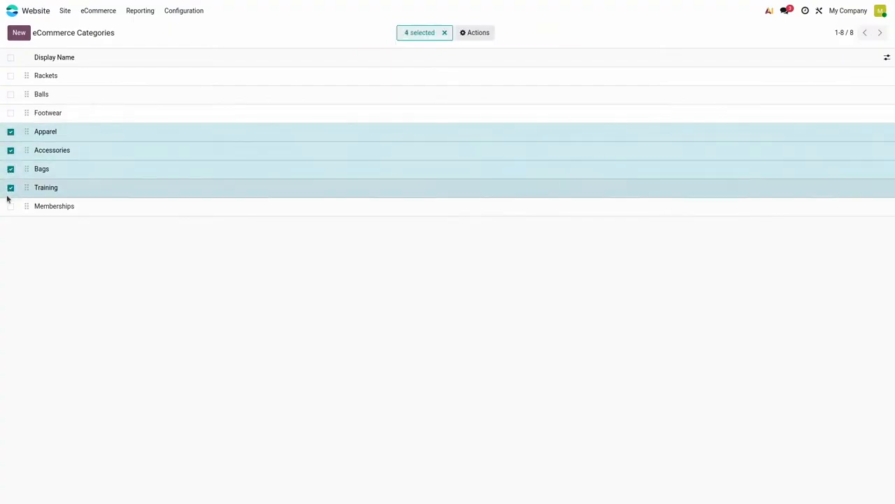
pyautogui.click(10, 206)
pyautogui.click(479, 33)
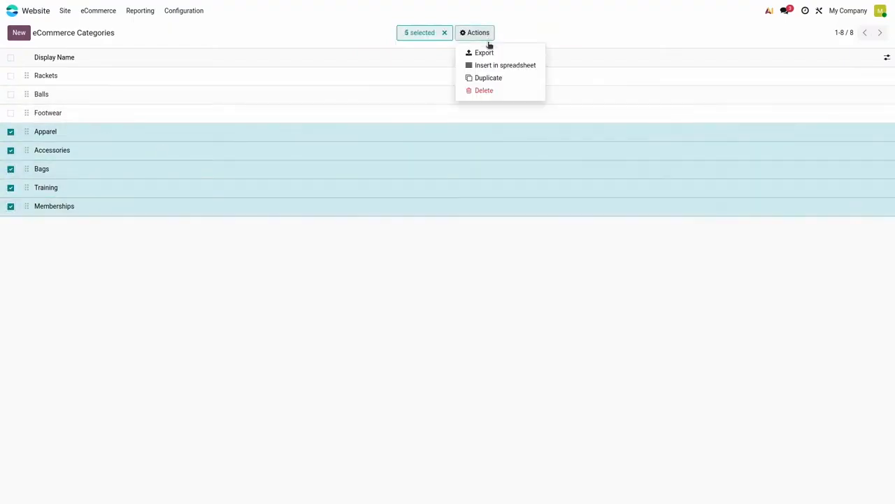
pyautogui.click(487, 96)
pyautogui.click(317, 281)
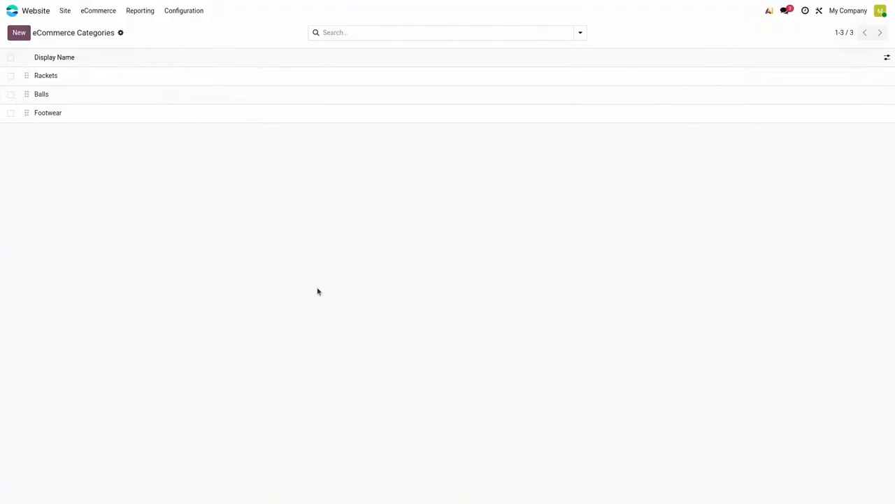
# Step: Replace the Rackets category's thumbnail with the first Wilson Blade racket image and return to the category list
pyautogui.click(121, 78)
pyautogui.moveTo(601, 98)
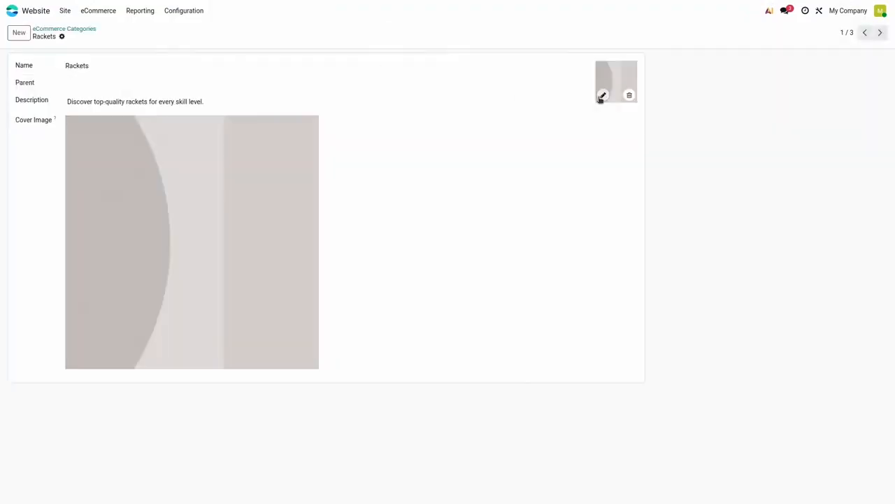
pyautogui.click(603, 97)
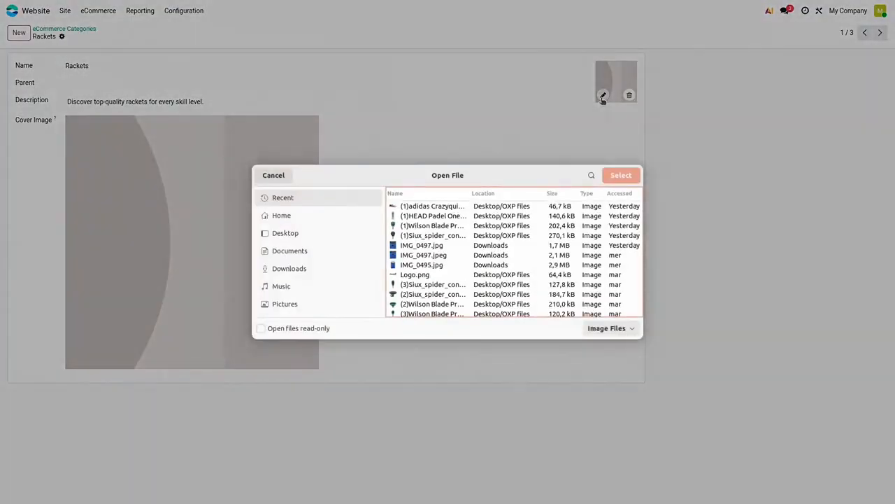
pyautogui.doubleClick(452, 226)
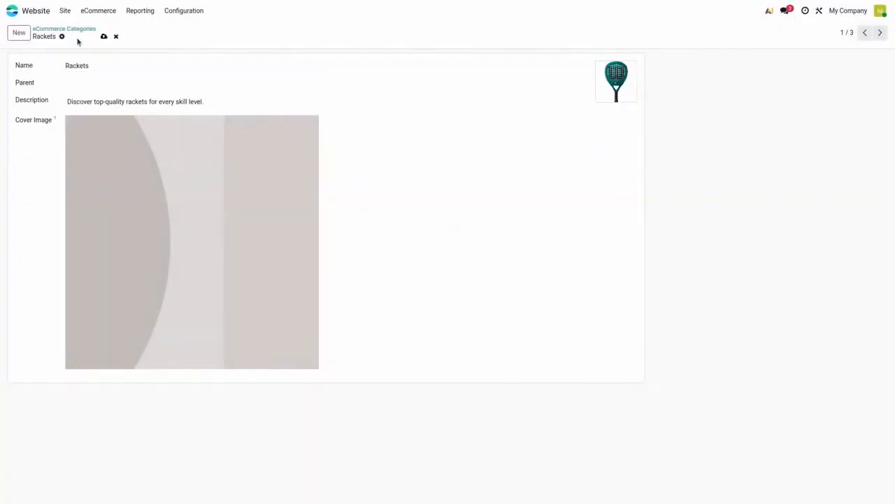
pyautogui.click(74, 29)
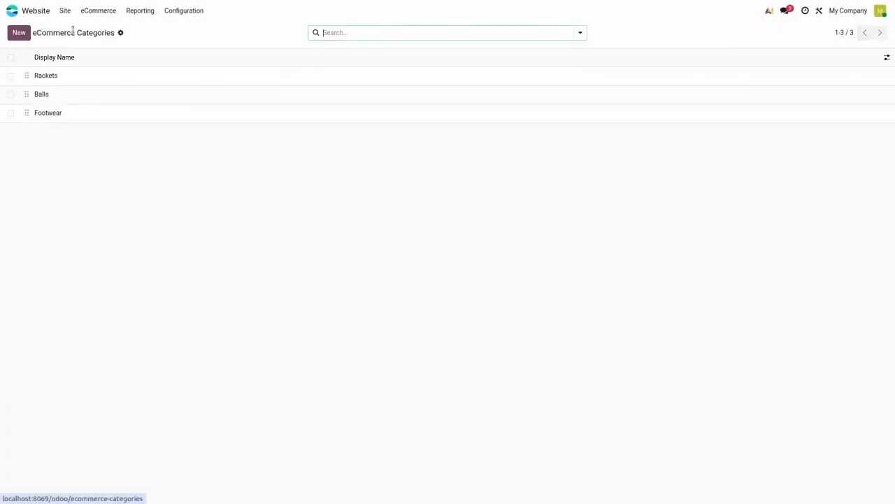
# Step: Replace the Balls category's thumbnail with the HEAD Padel One image and return to the category list
pyautogui.click(77, 94)
pyautogui.click(603, 94)
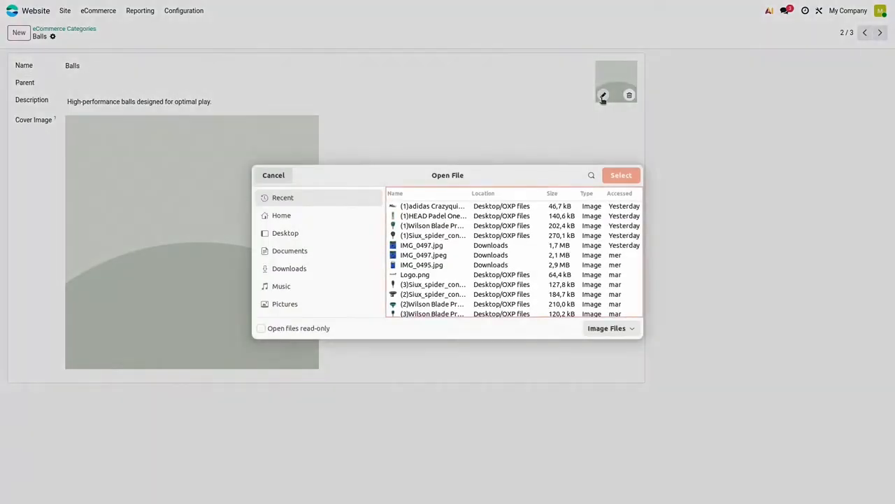
pyautogui.doubleClick(423, 216)
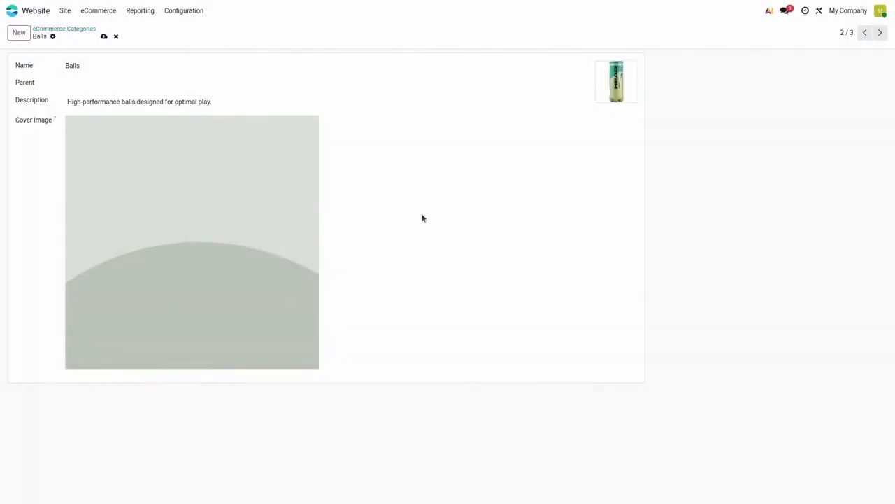
pyautogui.click(82, 29)
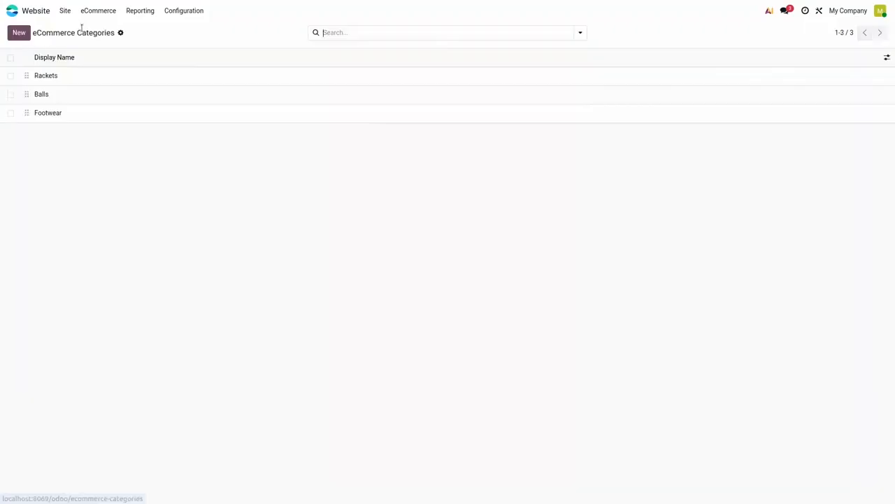
# Step: Replace the Footwear category's thumbnail with the adidas Crazyquick shoe image and return to the category list
pyautogui.click(170, 113)
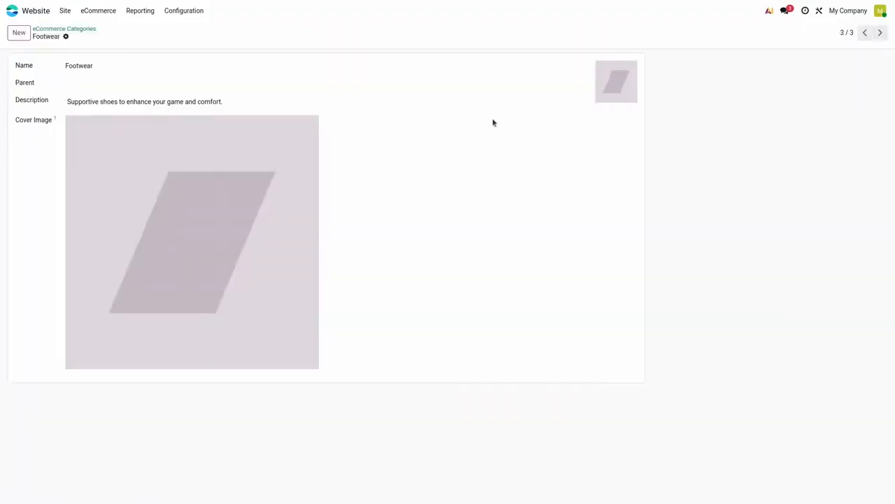
pyautogui.click(603, 94)
pyautogui.doubleClick(424, 207)
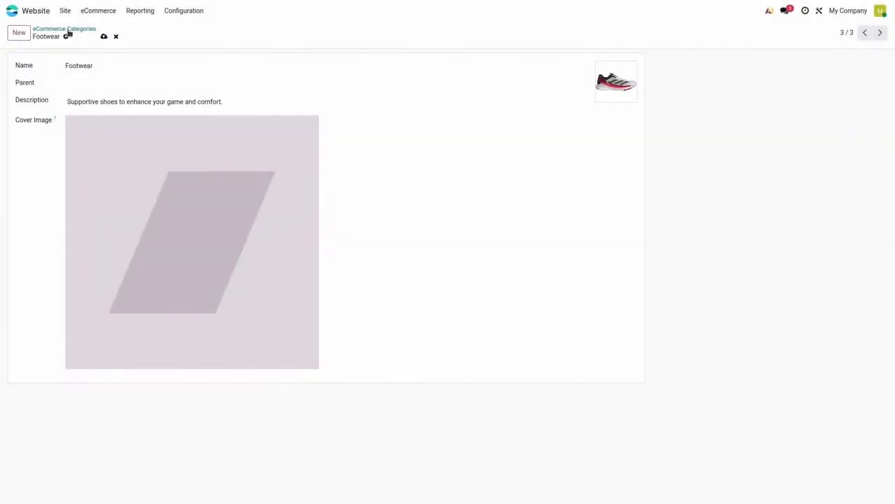
pyautogui.click(67, 29)
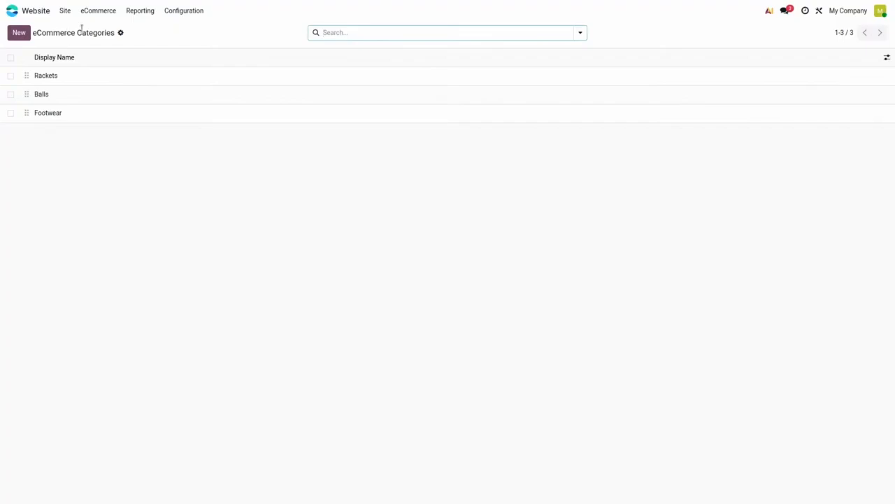
# Step: Show all shop products, including unpublished ones, in list view
pyautogui.click(97, 14)
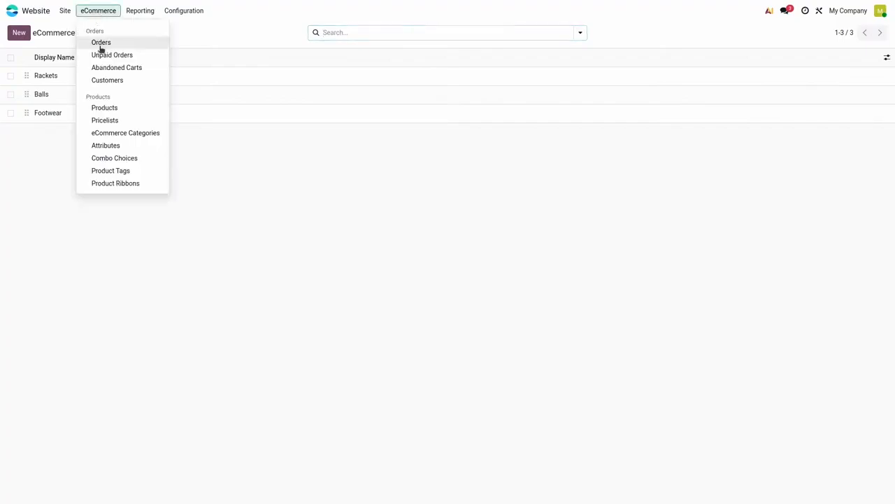
pyautogui.click(114, 107)
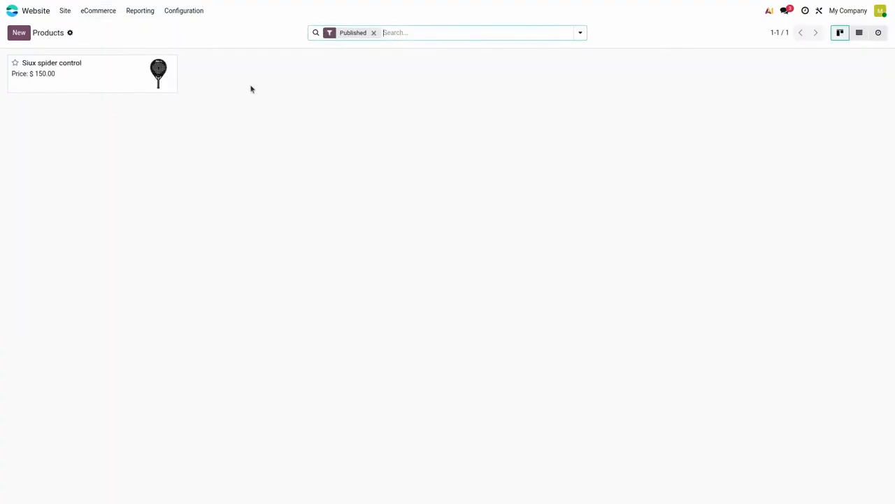
pyautogui.click(373, 33)
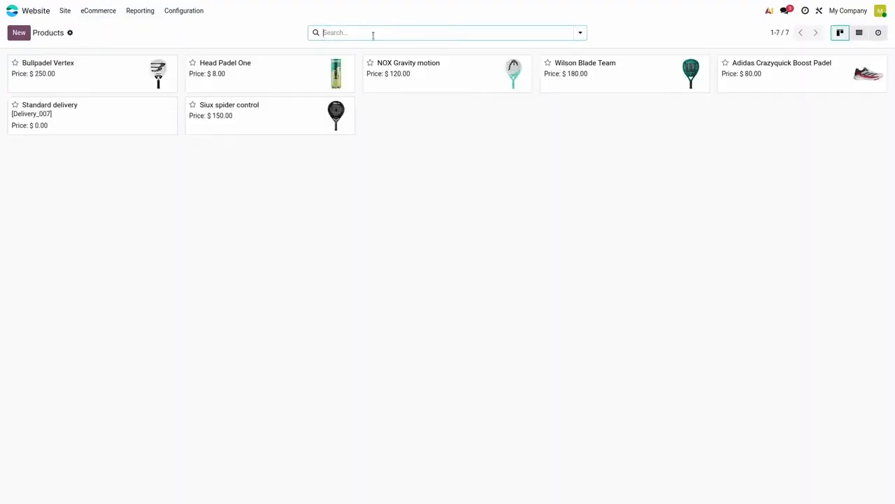
pyautogui.click(858, 34)
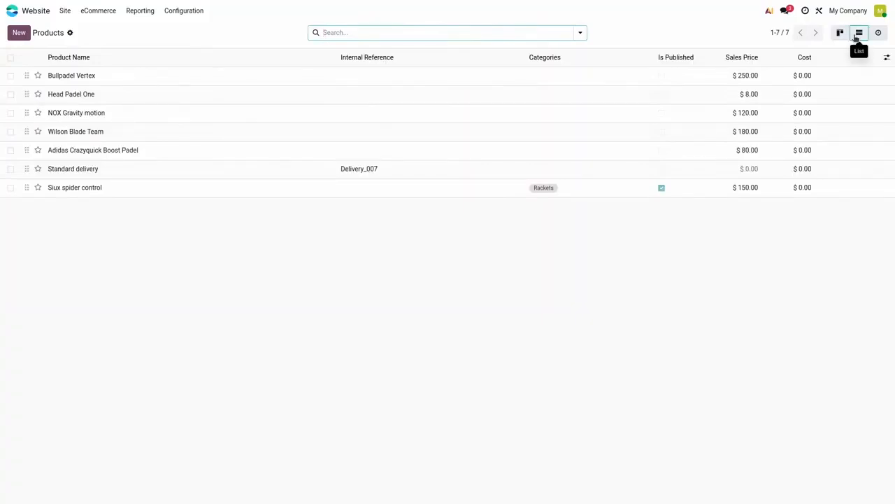
# Step: Assign the Rackets category to Bullpadel Vertex, NOX Gravity motion and Wilson Blade Team together, and clear the selection
pyautogui.click(10, 76)
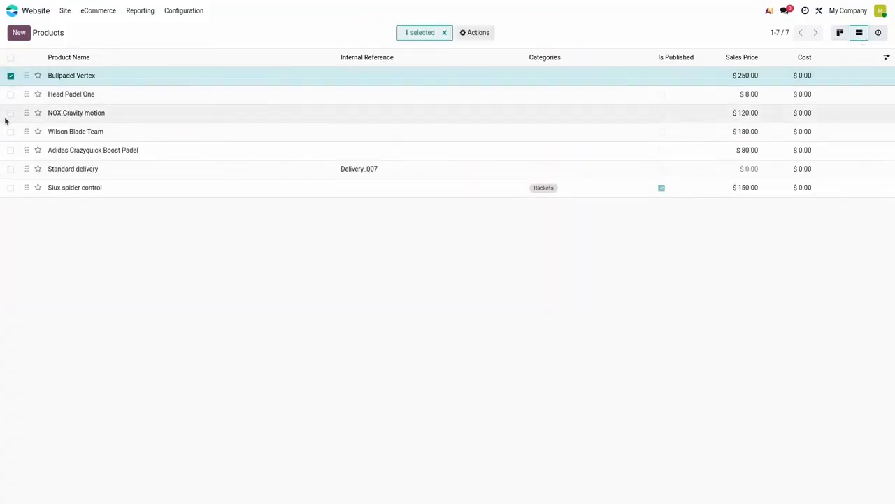
pyautogui.click(5, 117)
pyautogui.click(4, 131)
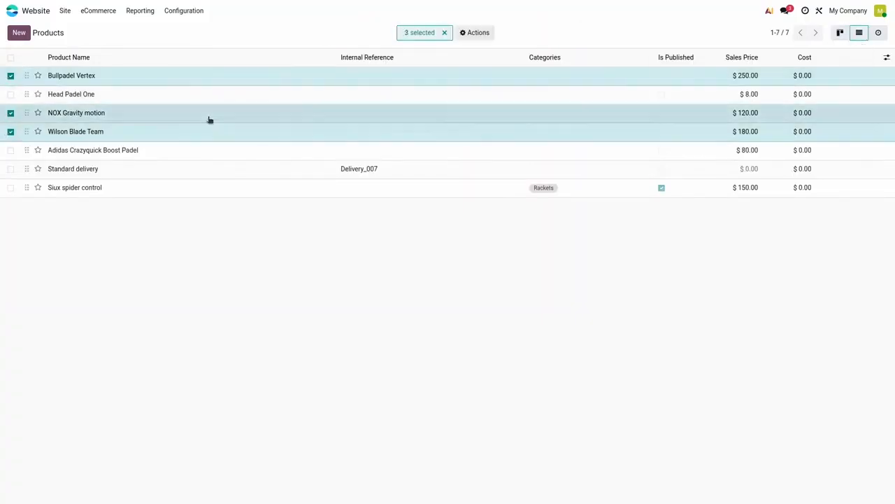
pyautogui.click(552, 81)
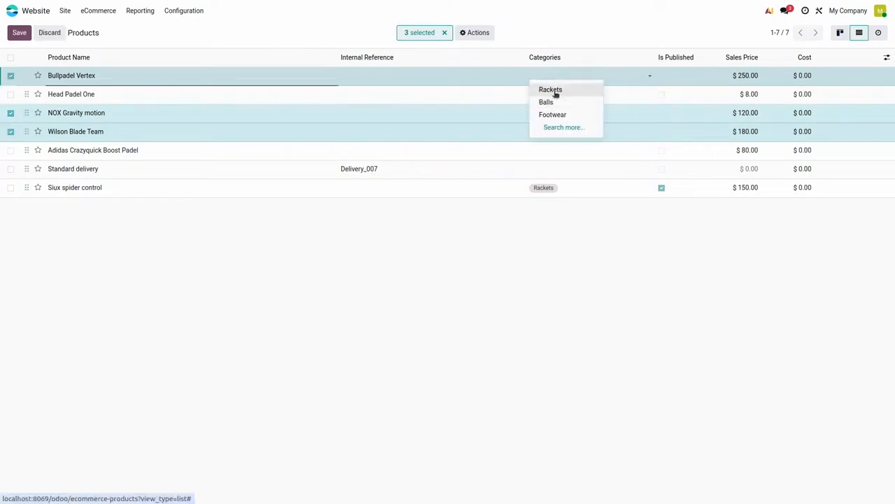
pyautogui.click(550, 89)
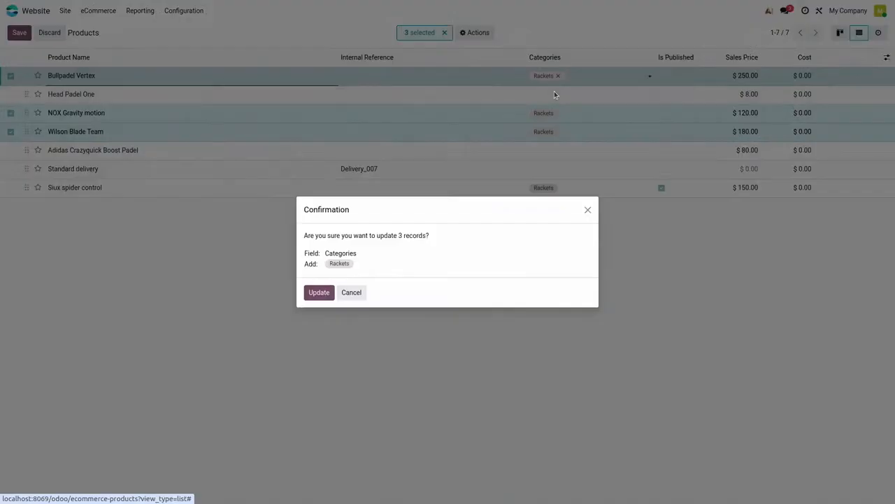
pyautogui.click(321, 293)
pyautogui.click(9, 132)
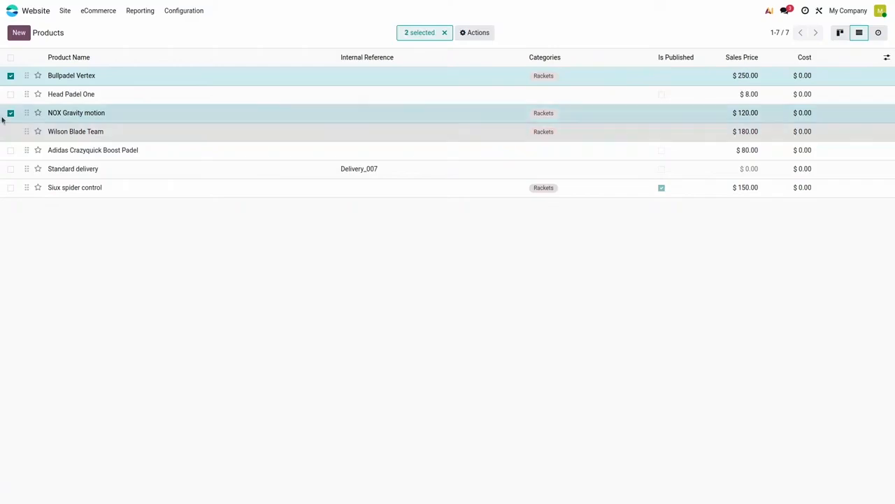
pyautogui.click(10, 112)
pyautogui.click(11, 75)
# Step: Assign the Balls category to the Head Padel One product
pyautogui.click(10, 94)
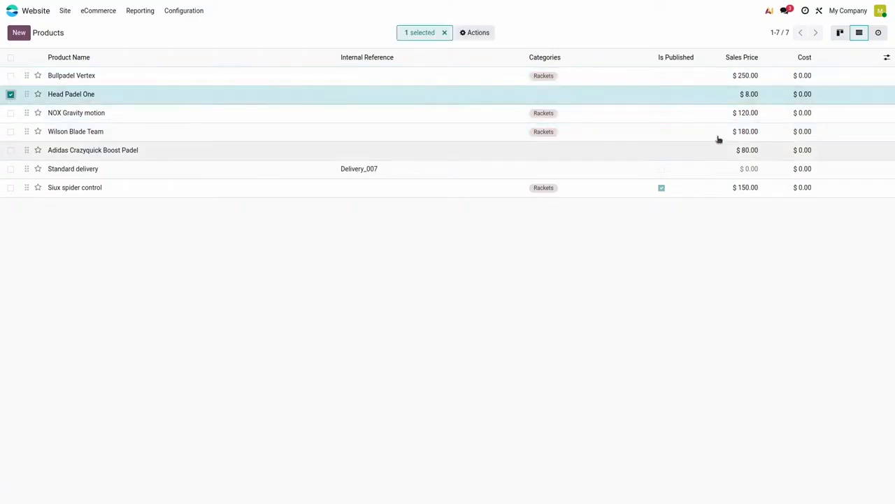
pyautogui.click(546, 91)
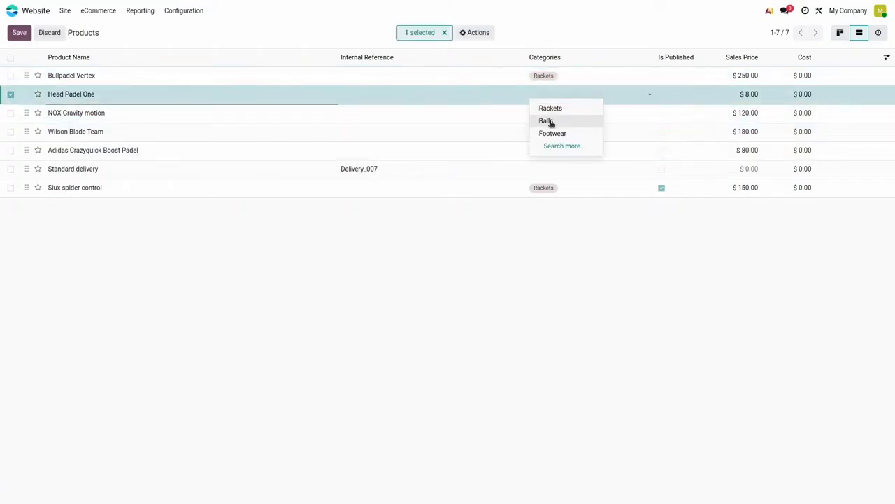
pyautogui.click(551, 122)
pyautogui.click(10, 93)
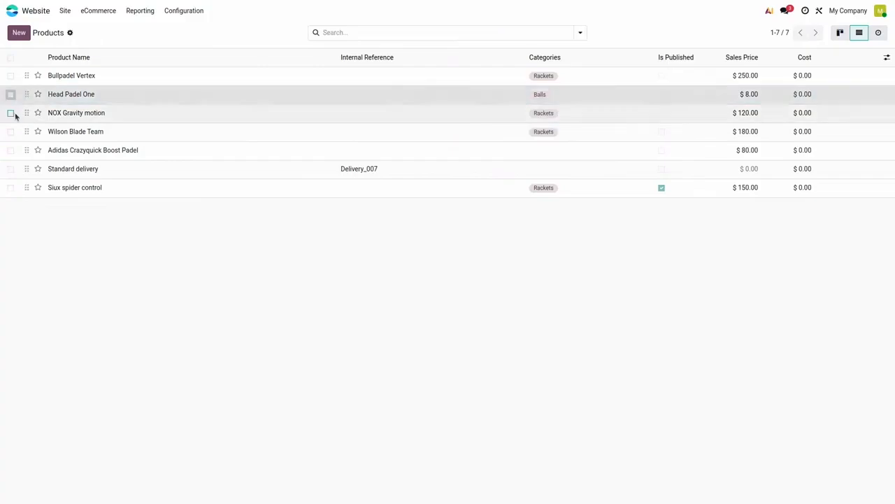
# Step: Assign the Footwear category to the Adidas Crazyquick Boost Padel product
pyautogui.click(10, 151)
pyautogui.click(544, 150)
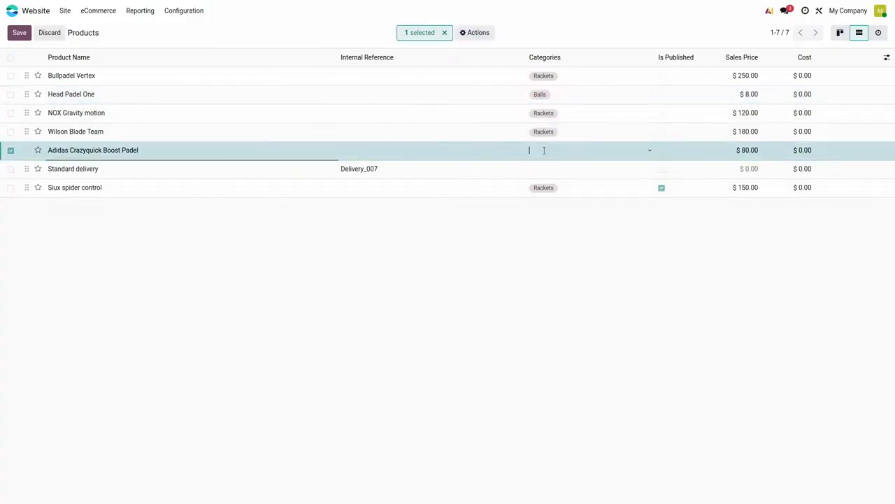
pyautogui.click(557, 189)
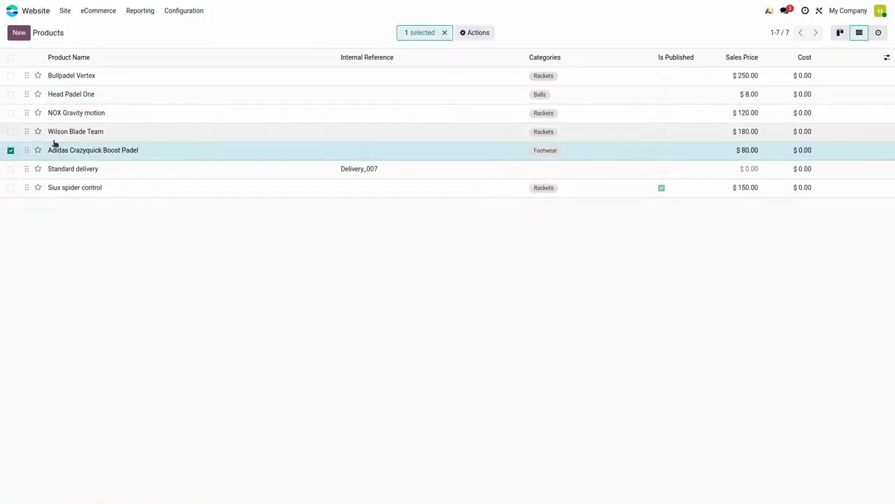
pyautogui.click(10, 150)
# Step: Go to the website's homepage and view the shop page with its category thumbnails
pyautogui.click(64, 11)
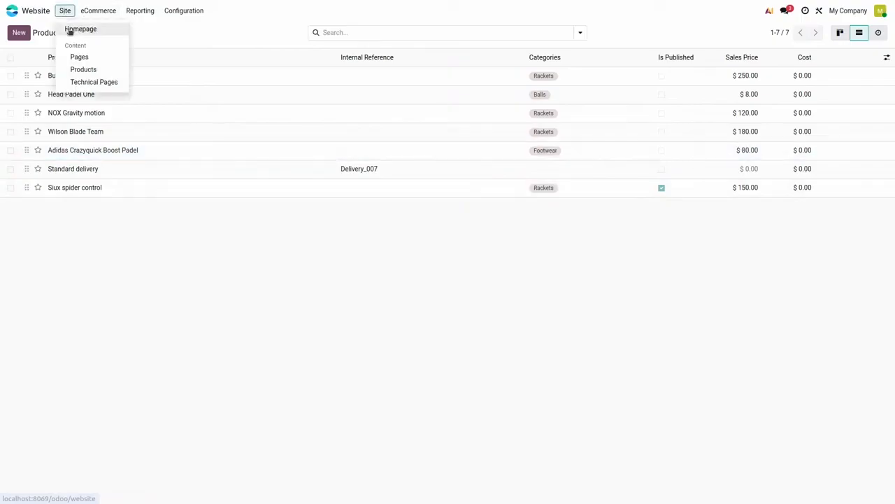
pyautogui.click(80, 29)
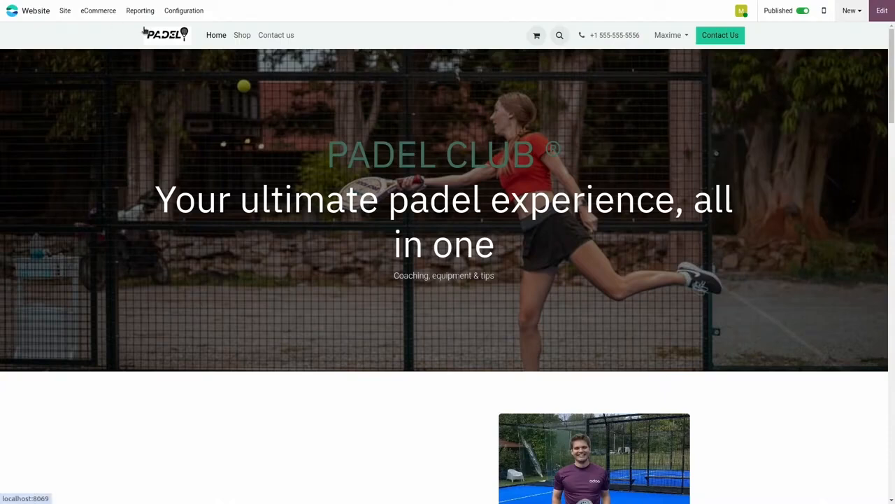
pyautogui.click(242, 36)
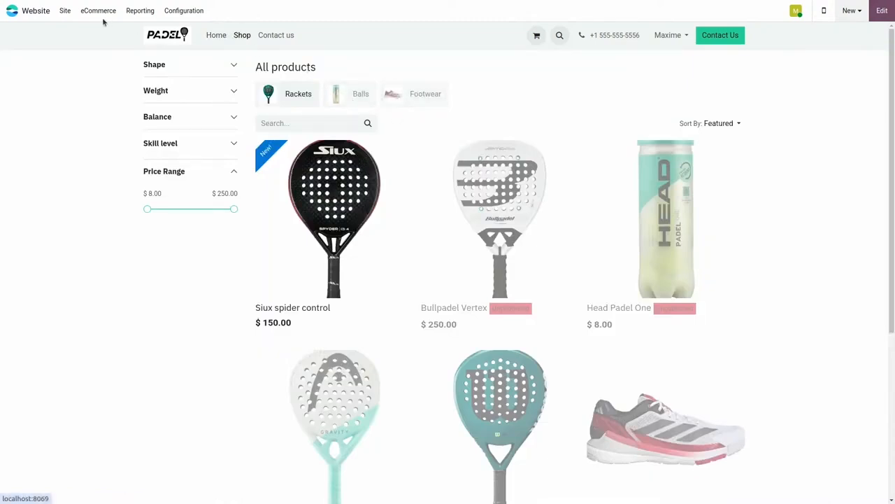
# Step: Open the website's menu structure for editing and delete the existing Shop entry
pyautogui.click(65, 10)
pyautogui.click(98, 42)
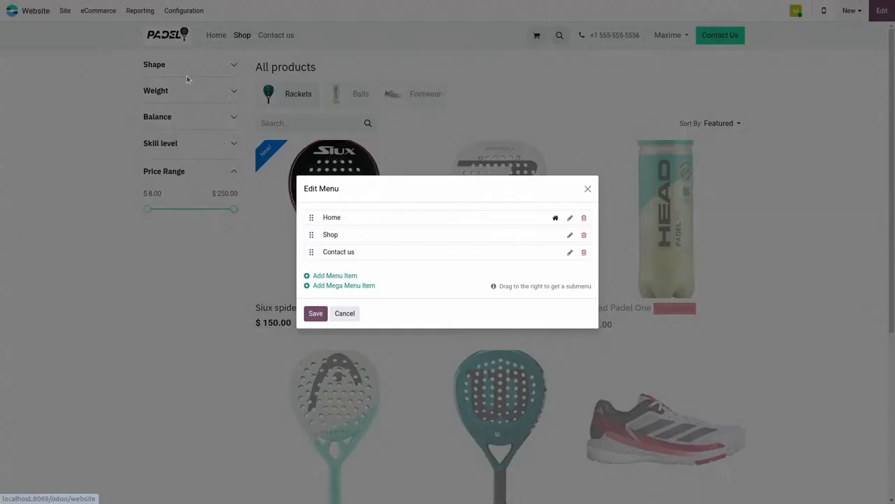
pyautogui.click(584, 236)
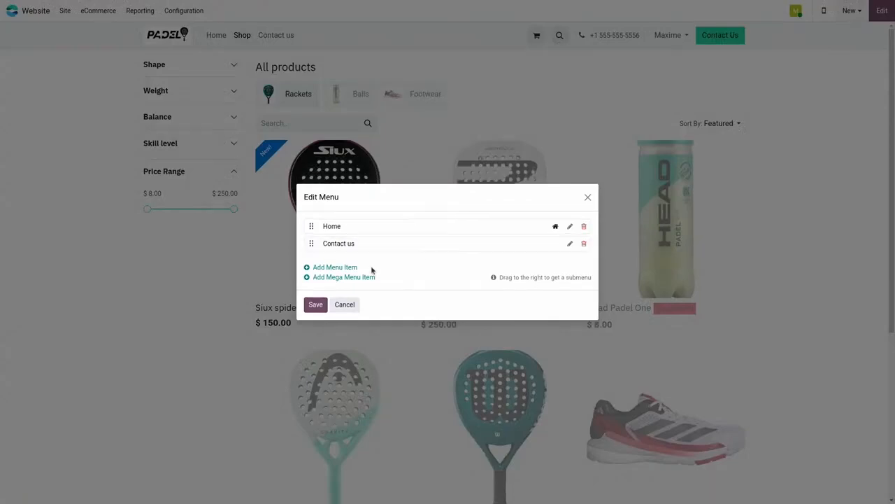
# Step: Add a mega menu item titled Shop, place it between Home and Contact us, and save the menu
pyautogui.click(355, 279)
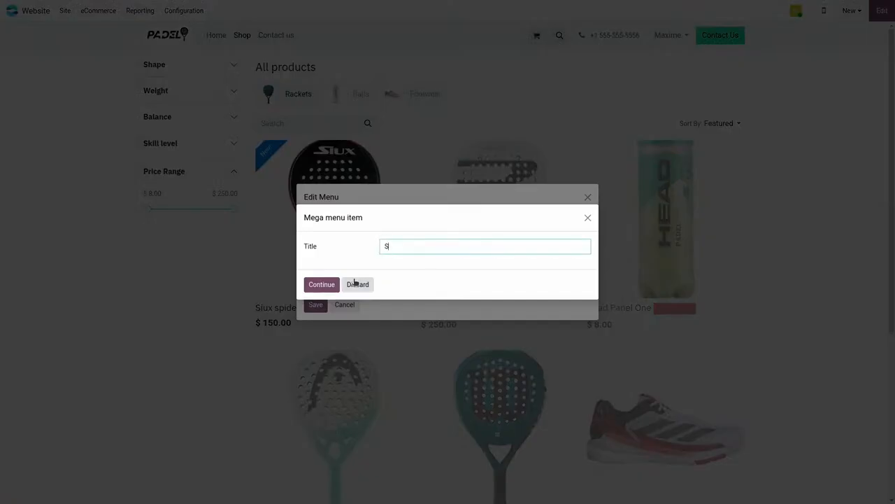
pyautogui.write('Shop')
pyautogui.click(322, 284)
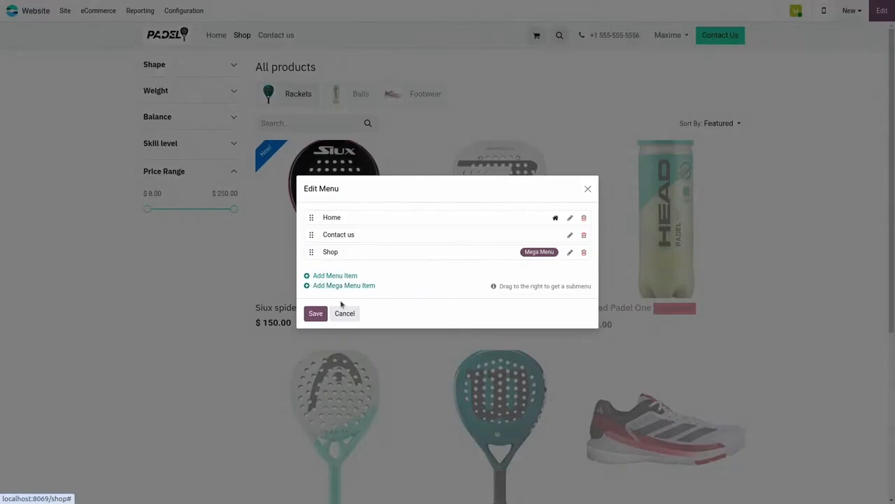
pyautogui.moveTo(311, 256); pyautogui.dragTo(310, 235)
pyautogui.click(316, 313)
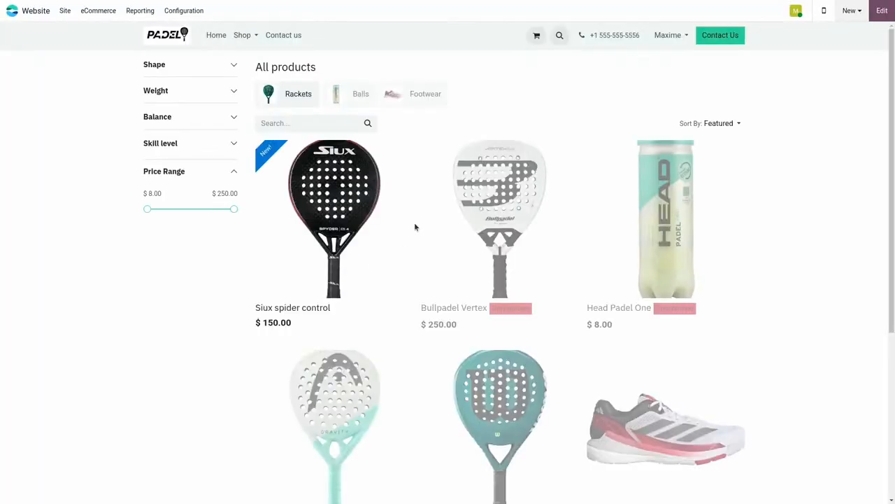
# Step: On the homepage, edit the Shop mega menu and enable its eCommerce Categories option
pyautogui.click(218, 37)
pyautogui.click(242, 36)
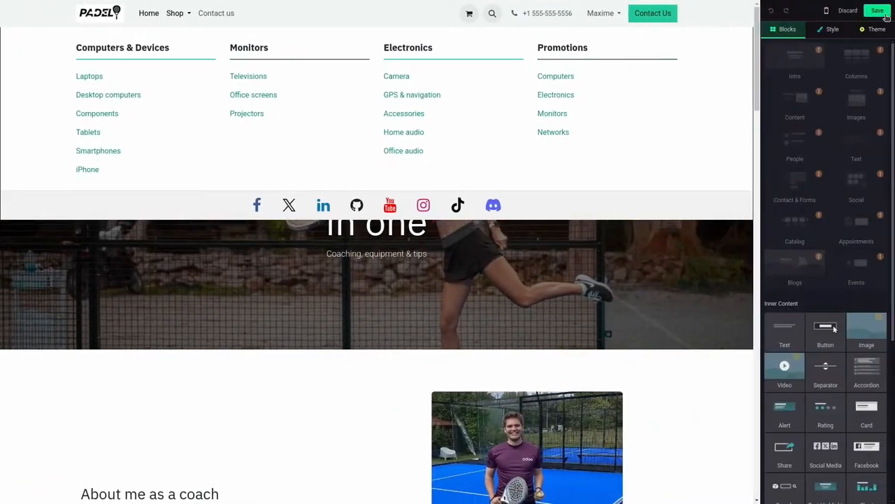
pyautogui.click(172, 14)
pyautogui.click(172, 15)
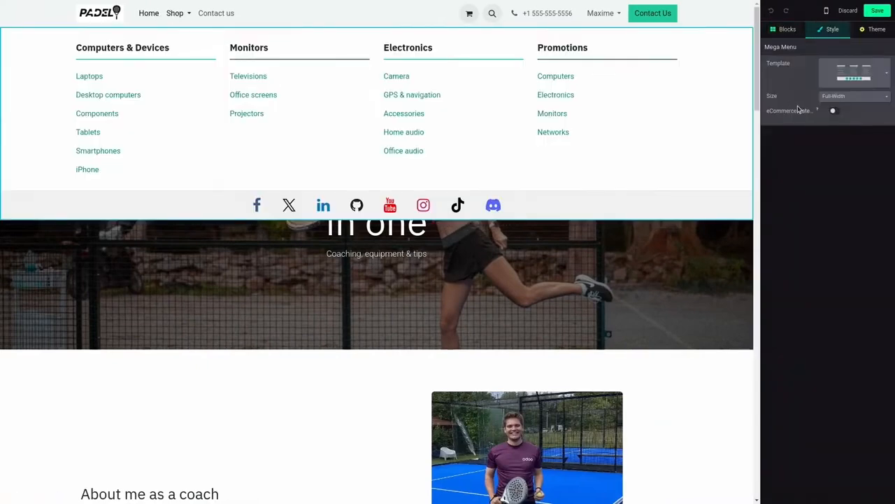
pyautogui.click(836, 113)
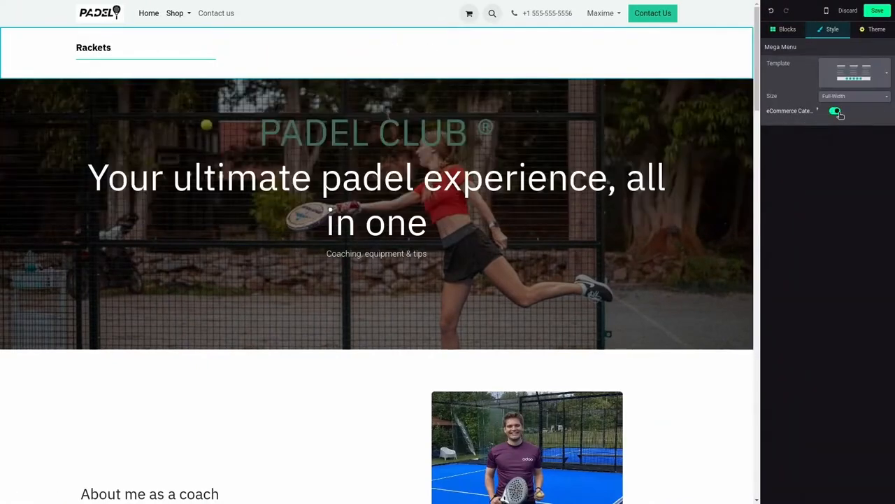
# Step: Apply the mega menu template with small thumbnails beside category names in a three-column grid, and save the page
pyautogui.click(854, 72)
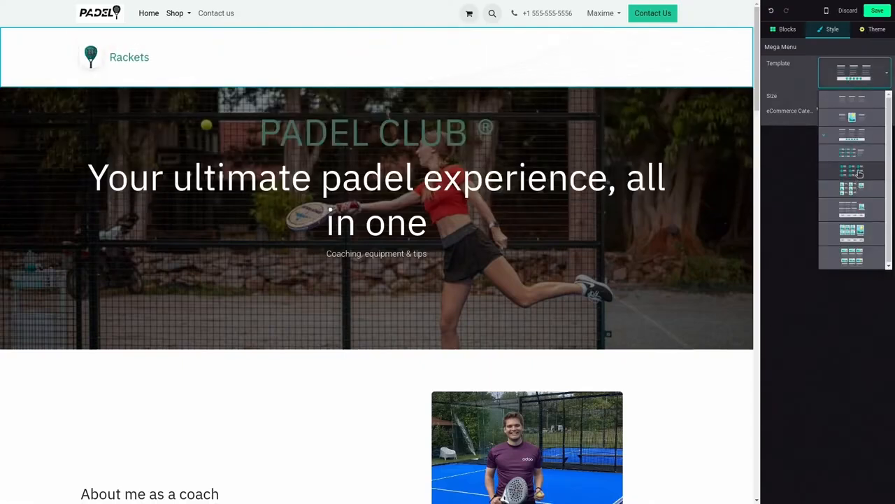
pyautogui.click(859, 173)
pyautogui.click(878, 11)
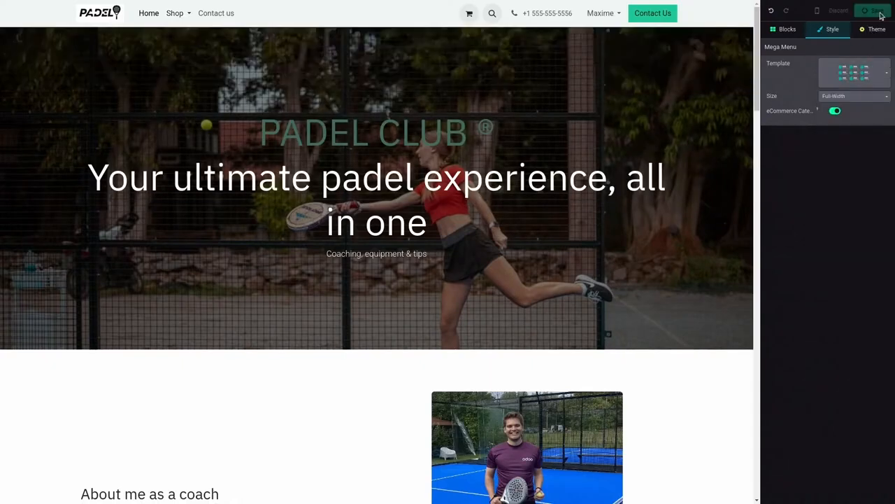
# Step: Review the eCommerce categories, and check every product's category and published status in an unfiltered list
pyautogui.click(102, 11)
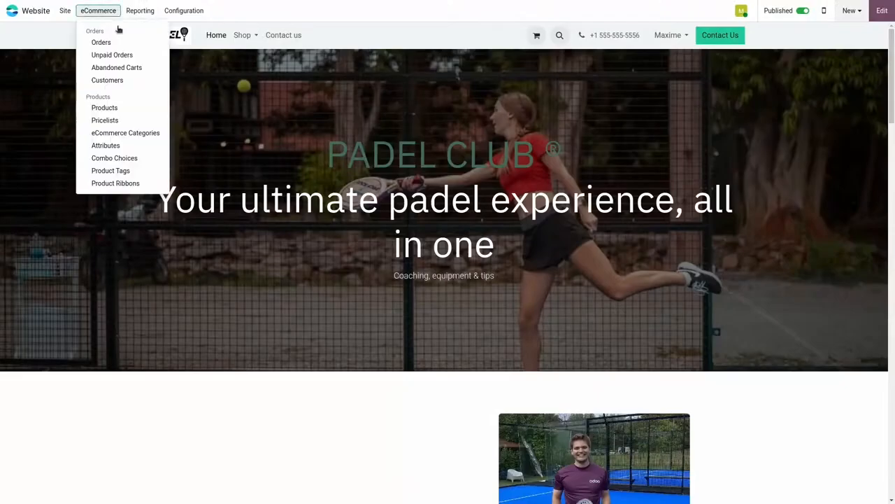
pyautogui.click(126, 133)
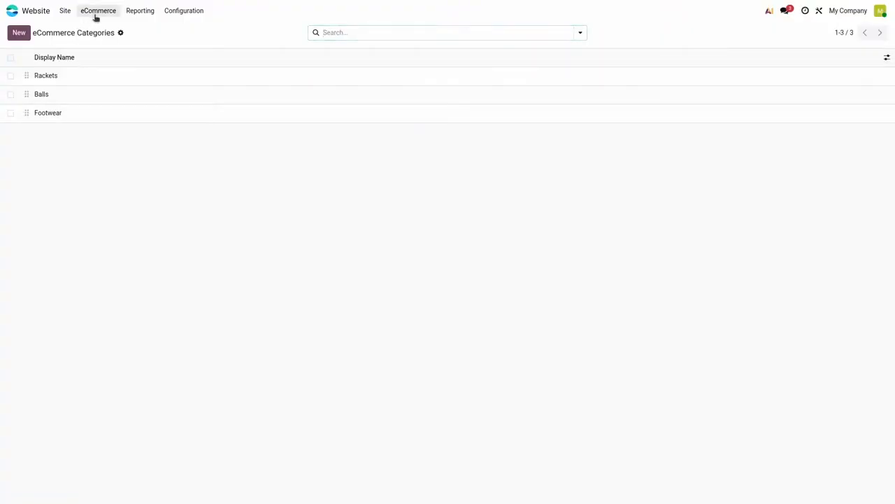
pyautogui.click(97, 11)
pyautogui.click(119, 108)
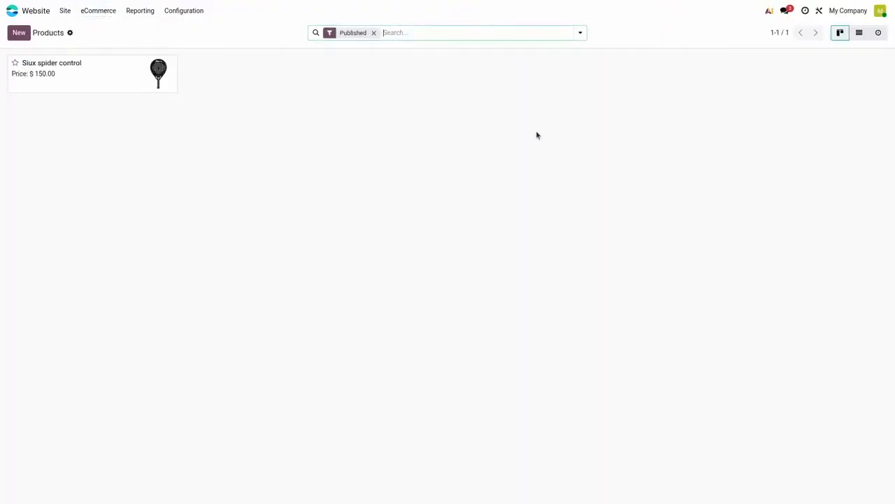
pyautogui.click(859, 32)
pyautogui.press('BackSpace')
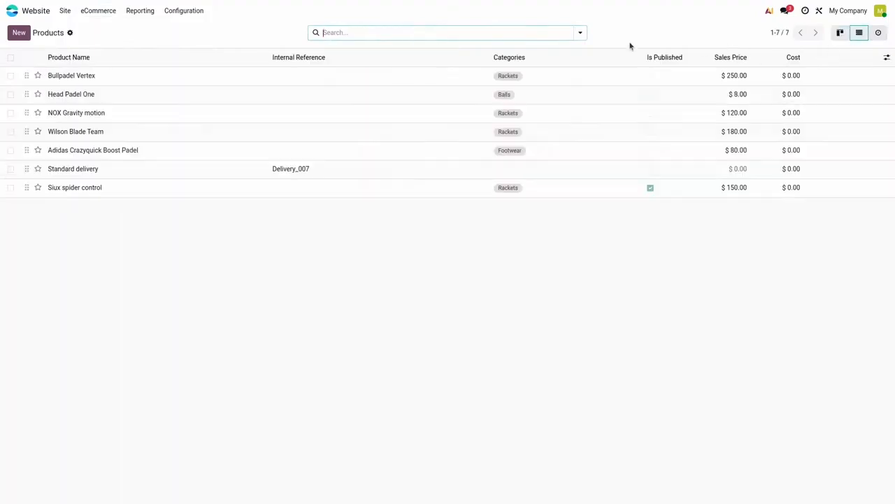
# Step: Return to the website's homepage, check the Shop mega menu, and look over the coach section
pyautogui.click(65, 10)
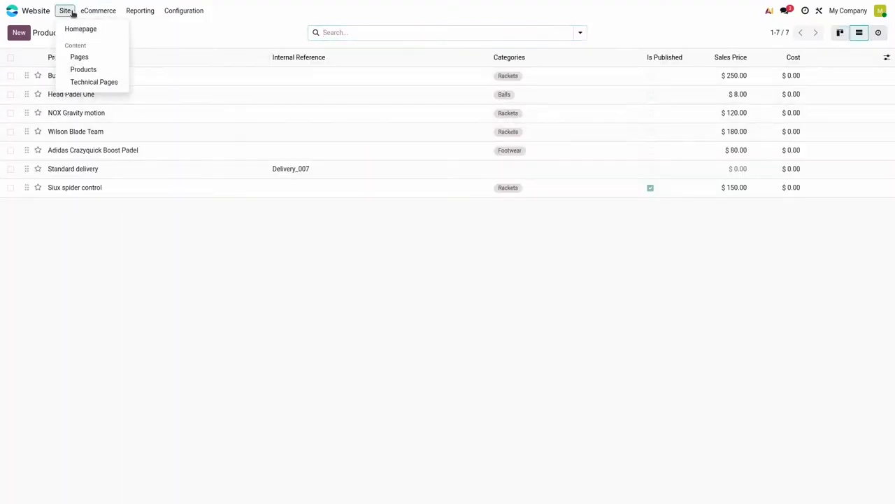
pyautogui.click(73, 29)
pyautogui.click(245, 36)
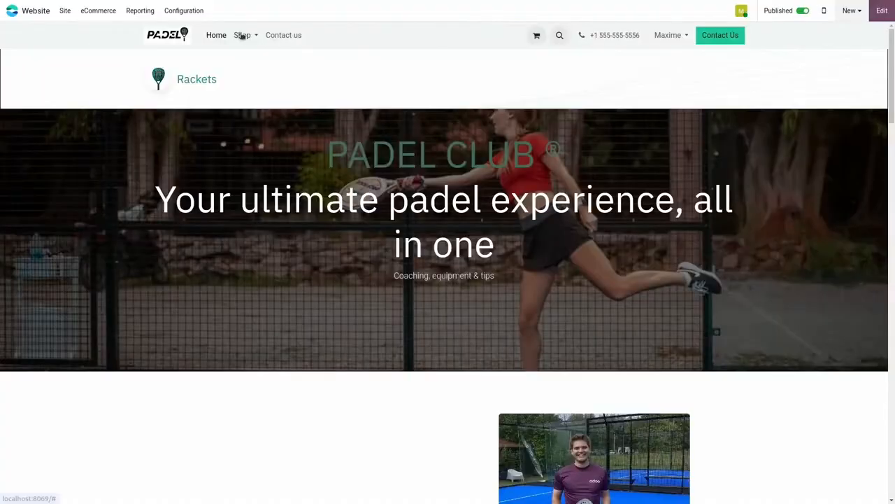
pyautogui.scroll(-7, 318, 121)
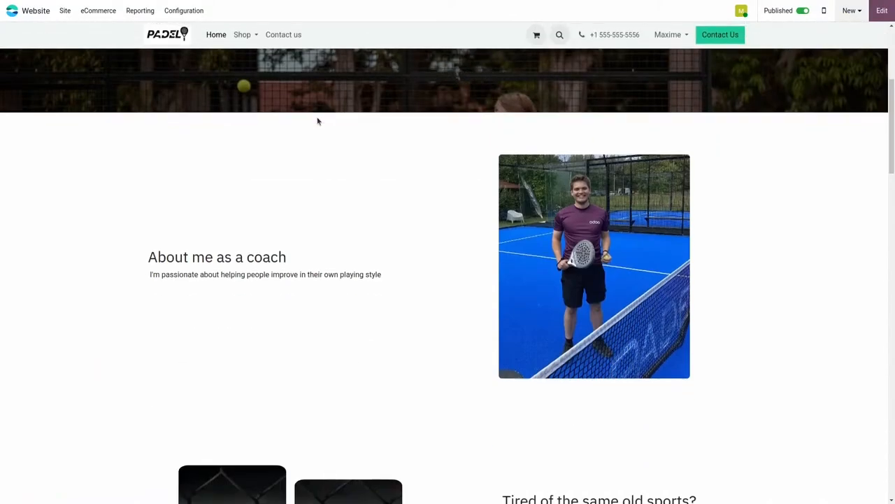
pyautogui.scroll(2, 318, 122)
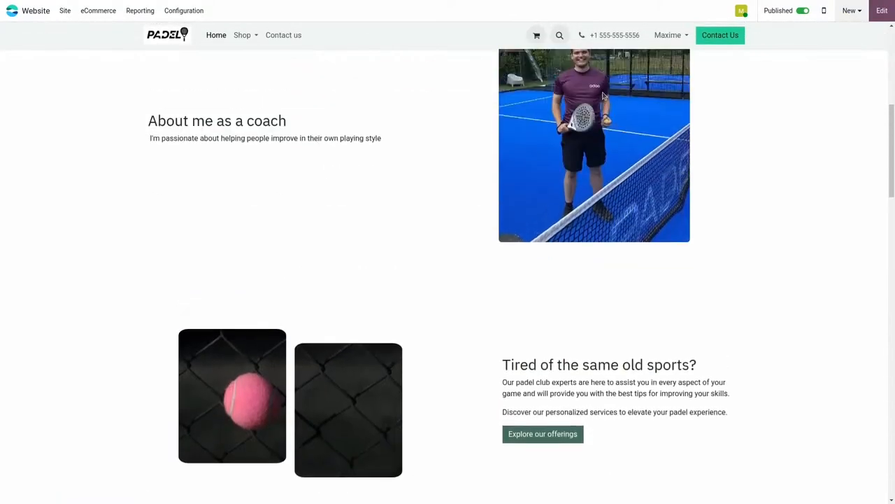
pyautogui.scroll(2, 589, 119)
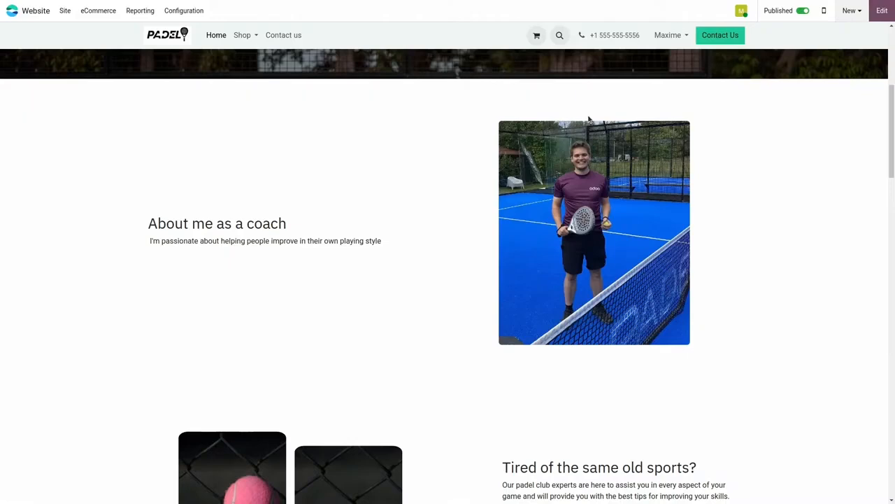
# Step: Create a new eCommerce pricelist named "10% discount"
pyautogui.click(99, 12)
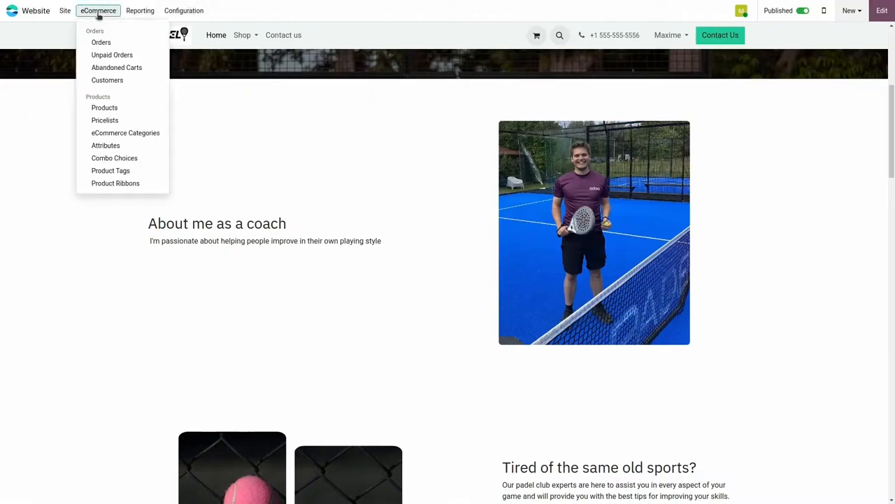
pyautogui.click(122, 121)
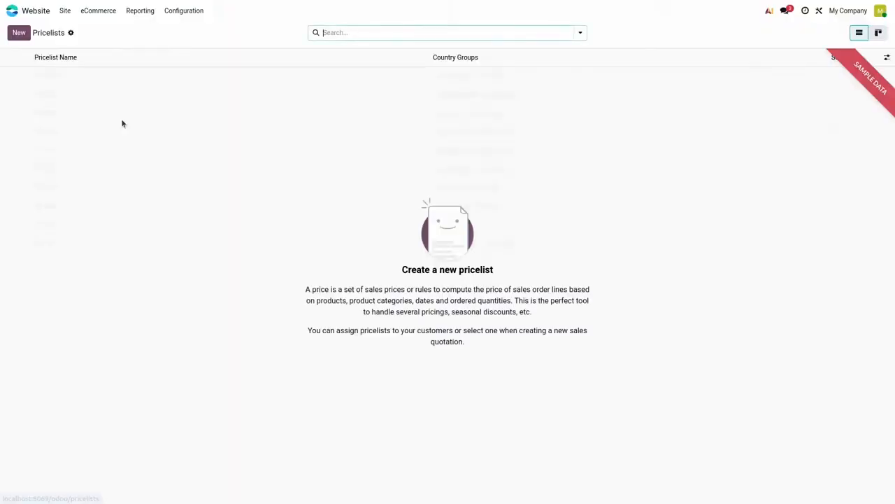
pyautogui.click(19, 33)
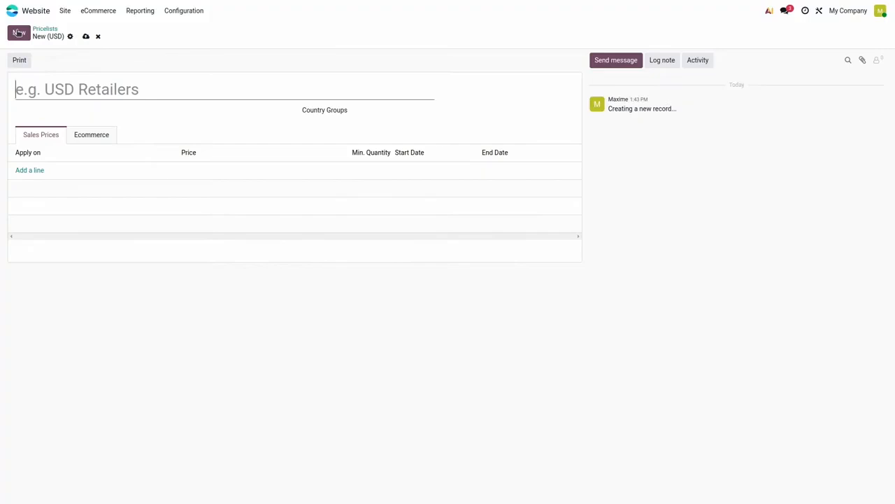
pyautogui.write('10% discount')
# Step: Add a pricelist rule for all products with the Discount price type set to 10% on the sales price
pyautogui.click(29, 171)
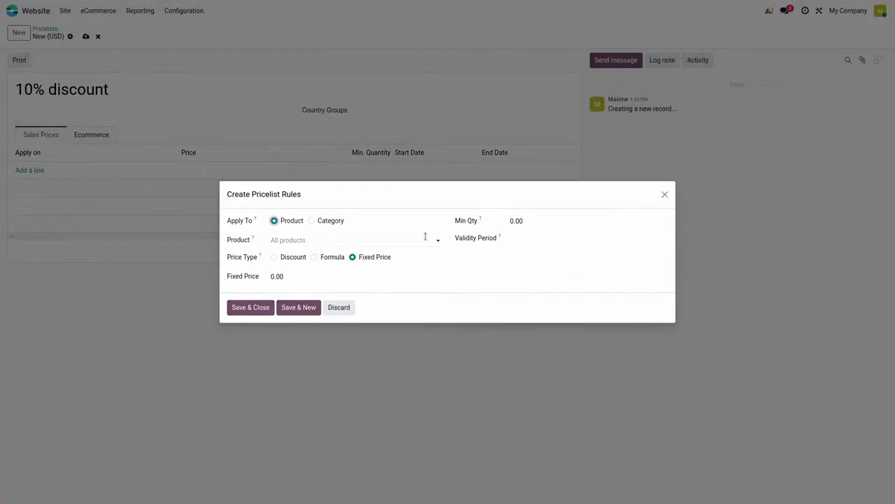
pyautogui.click(302, 258)
pyautogui.click(300, 277)
pyautogui.write('10')
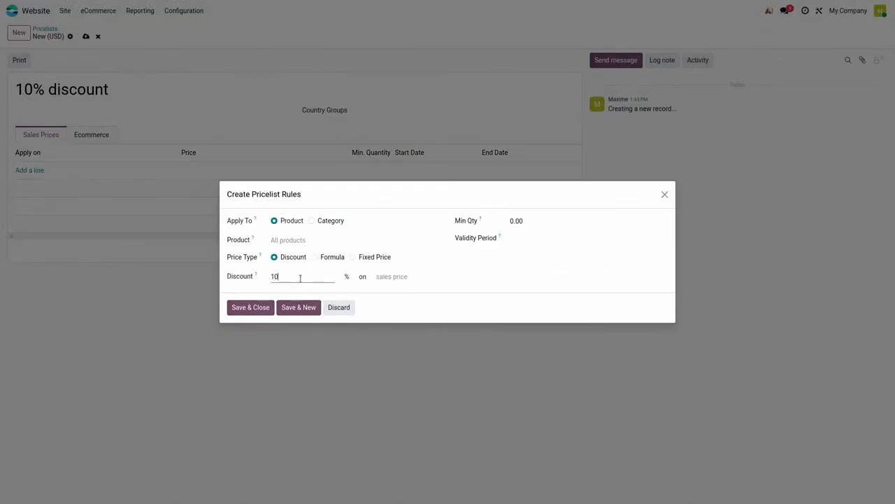
# Step: Set the rule's validity period from September 1 to September 30, 2025, save the rule, and return to the pricelists
pyautogui.click(552, 244)
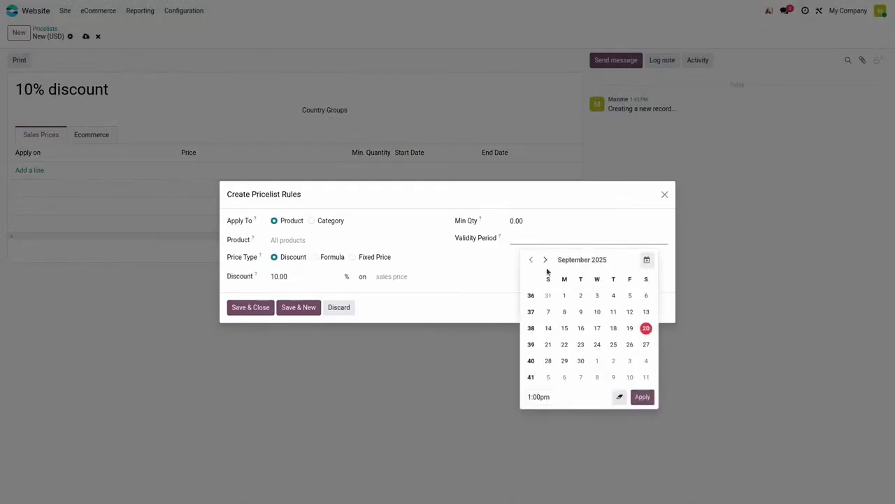
pyautogui.click(565, 295)
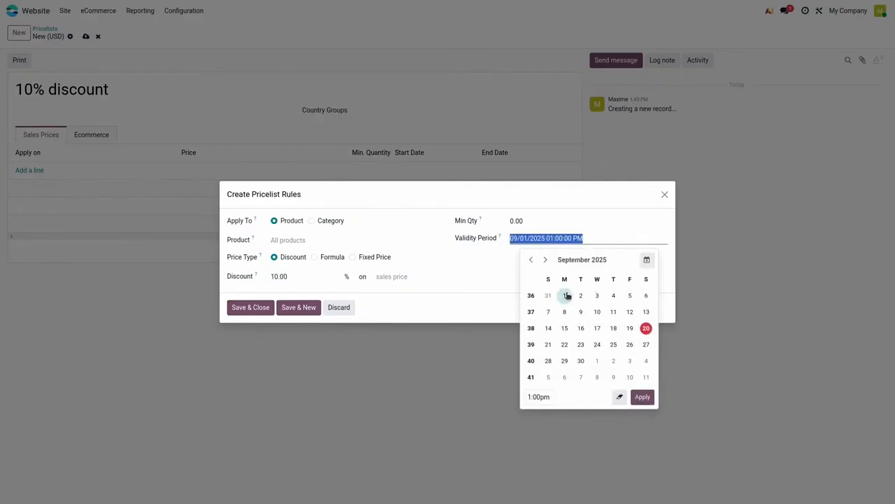
pyautogui.click(647, 259)
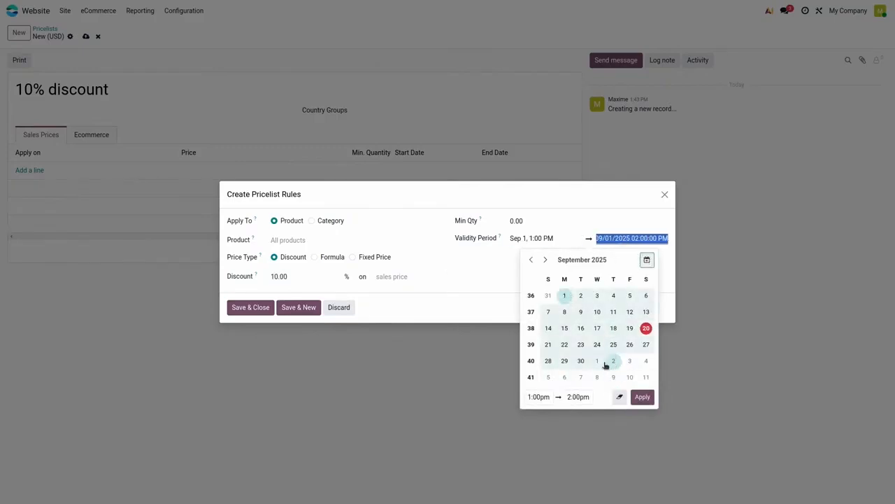
pyautogui.click(580, 360)
pyautogui.click(246, 307)
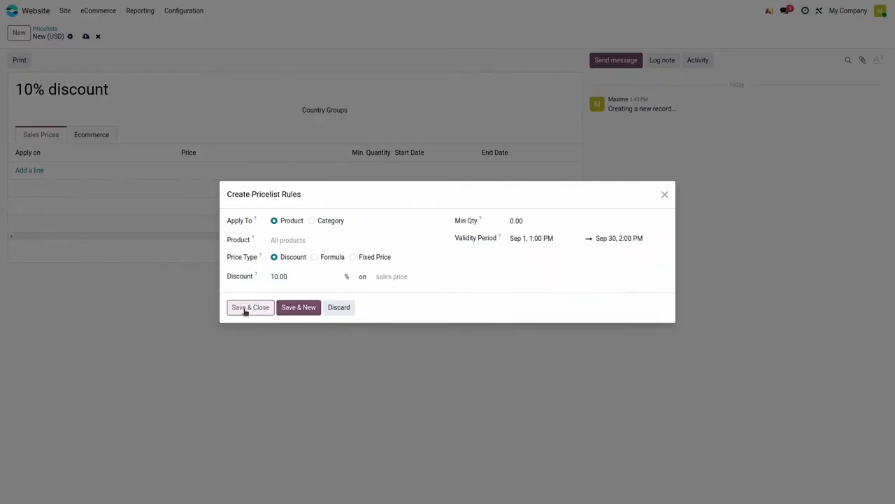
pyautogui.click(46, 29)
# Step: On the homepage, insert the dynamic "Our latest content" Catalog block between the "About me as a coach" and "Tired of the same old sports?" sections, and save
pyautogui.click(65, 11)
pyautogui.click(73, 29)
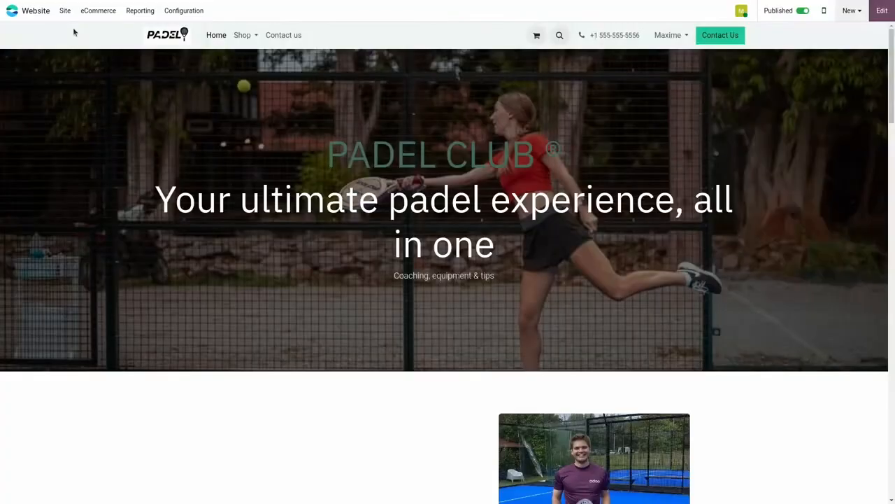
pyautogui.scroll(-5, 182, 142)
pyautogui.scroll(-2, 275, 294)
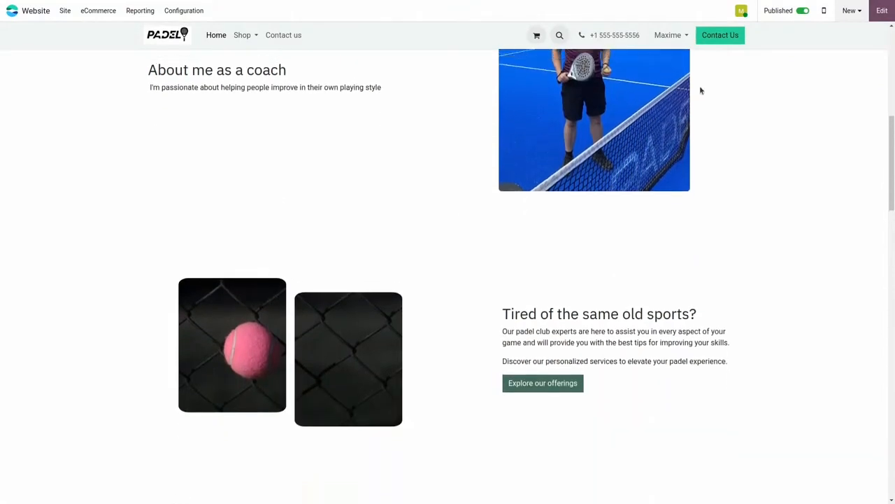
pyautogui.click(882, 10)
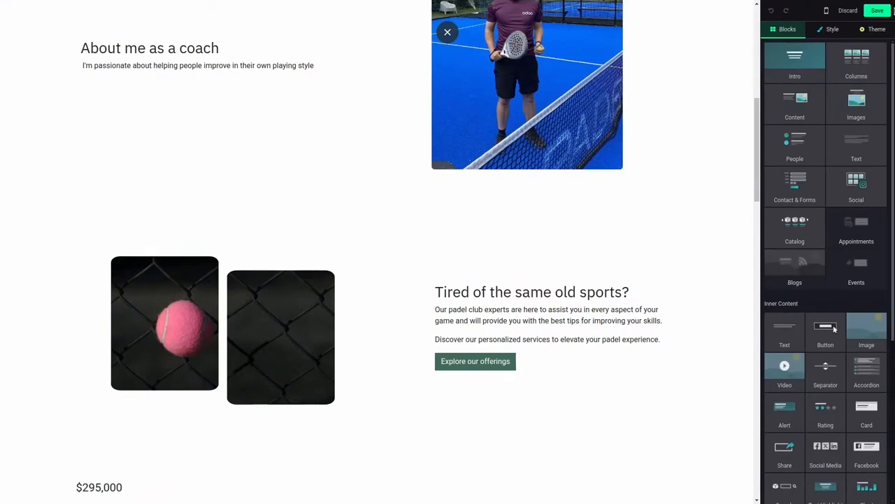
pyautogui.moveTo(799, 242); pyautogui.dragTo(437, 207)
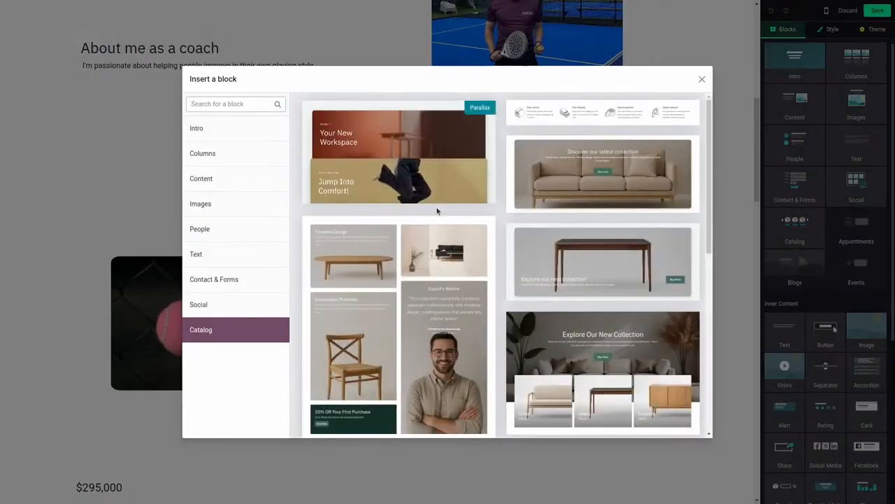
pyautogui.scroll(-10, 499, 189)
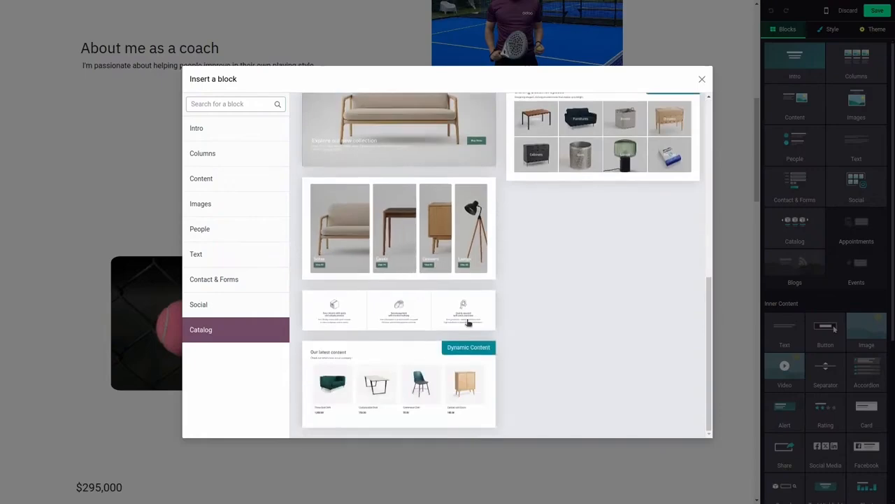
pyautogui.click(439, 377)
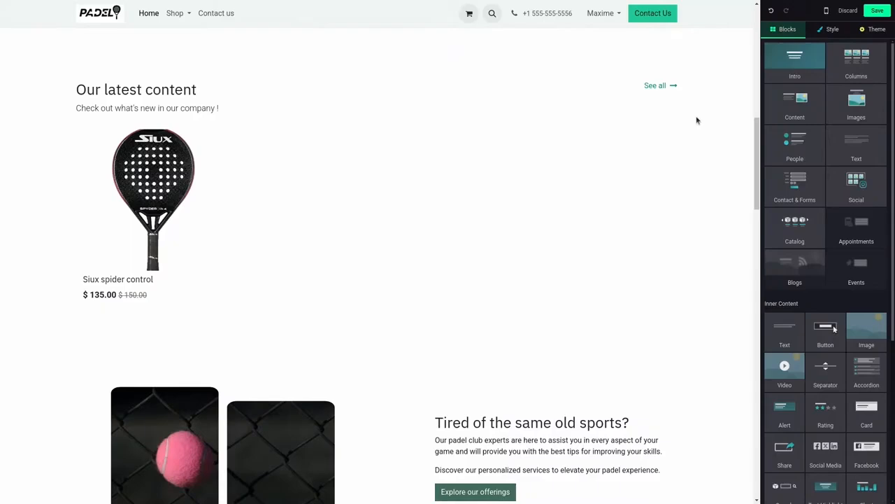
pyautogui.click(878, 11)
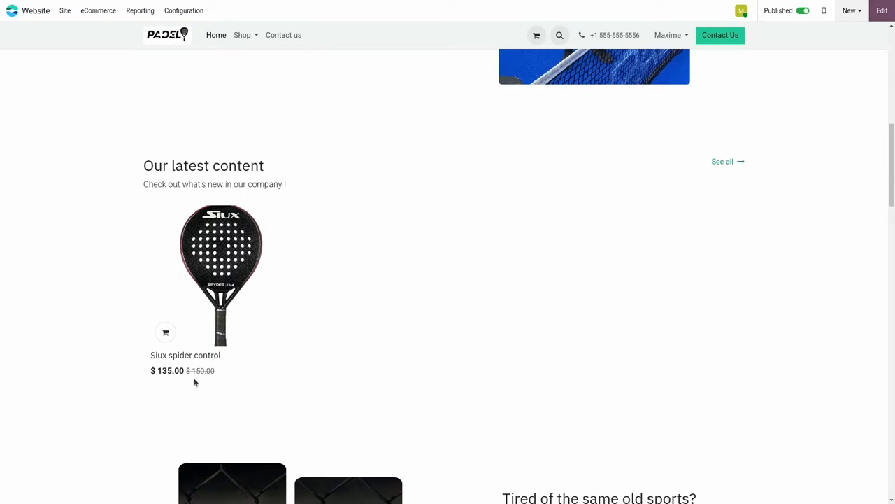
# Step: Open the list of payment providers available for the online shop
pyautogui.click(179, 11)
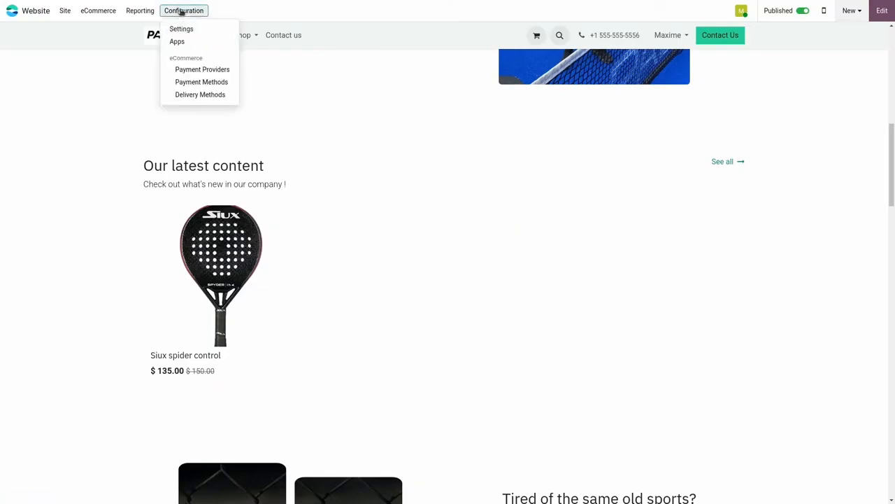
pyautogui.click(202, 70)
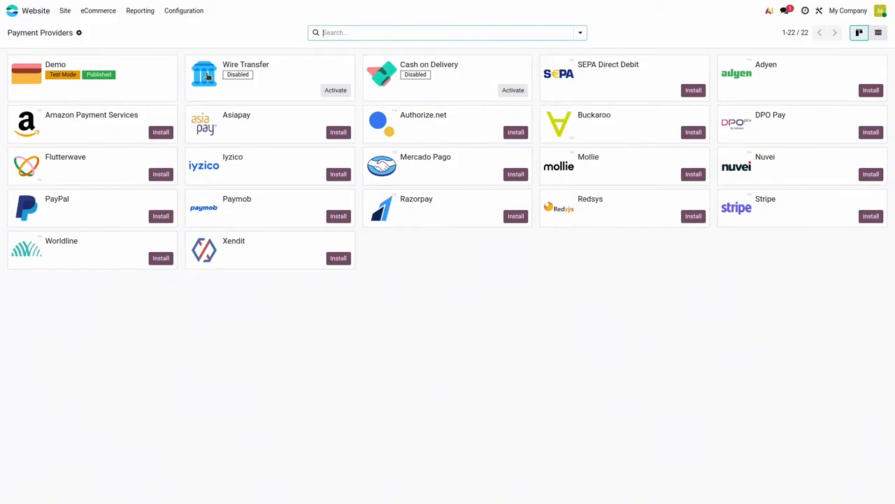
# Step: Set the Standard delivery method to a fixed price of $5, free for orders above $50, save, and return to the delivery methods
pyautogui.click(201, 13)
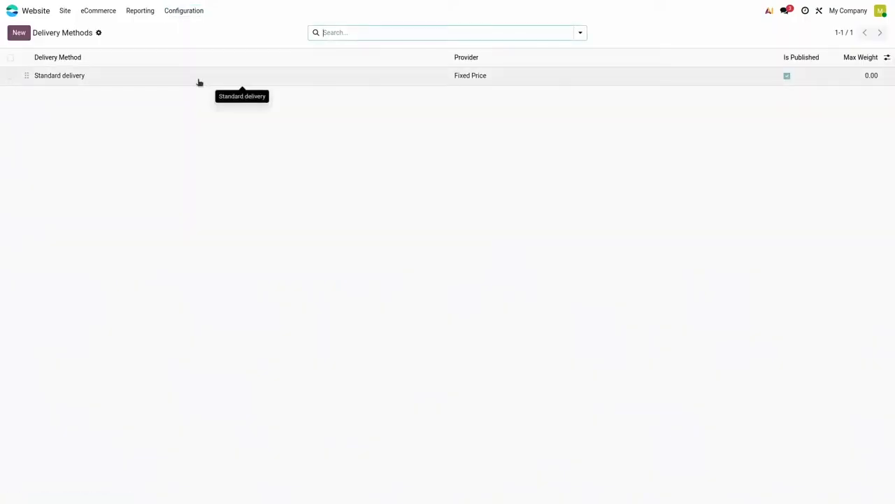
pyautogui.click(199, 82)
pyautogui.click(429, 100)
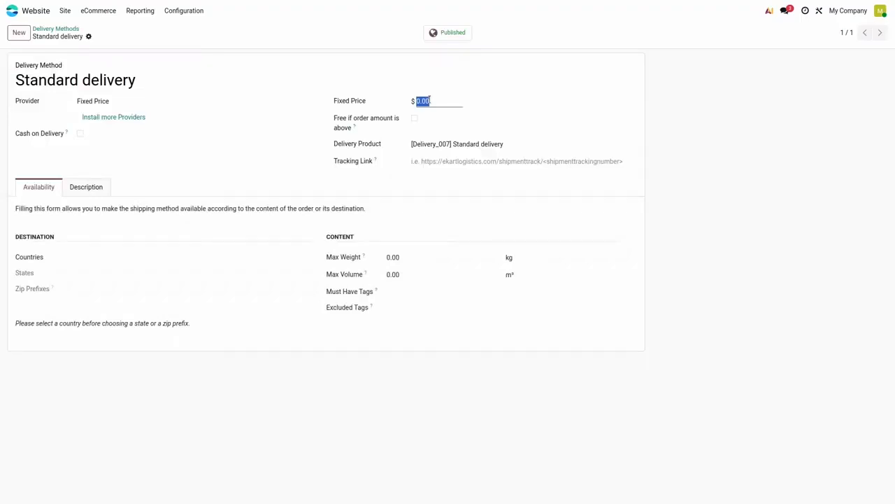
pyautogui.write('5')
pyautogui.click(415, 118)
pyautogui.click(433, 119)
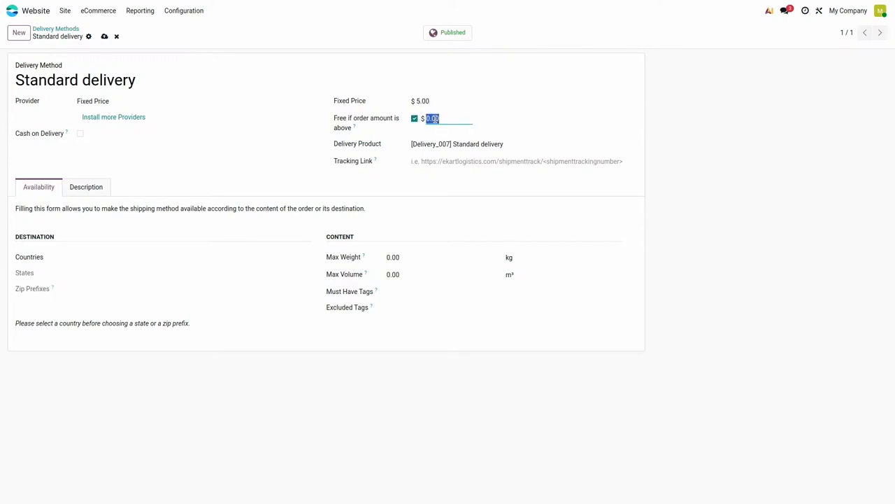
pyautogui.write('50')
pyautogui.click(105, 37)
pyautogui.click(71, 30)
# Step: Install the Blog app from the Blogs block while editing the homepage, and save the page
pyautogui.click(65, 12)
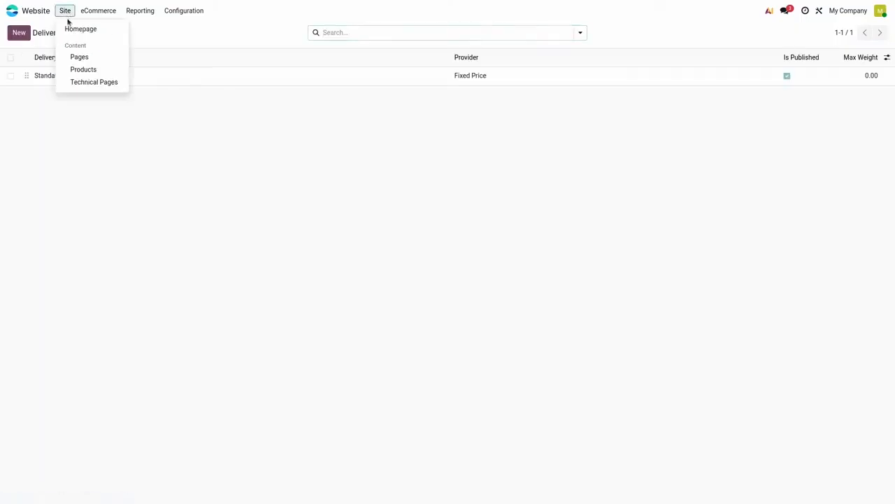
pyautogui.click(71, 31)
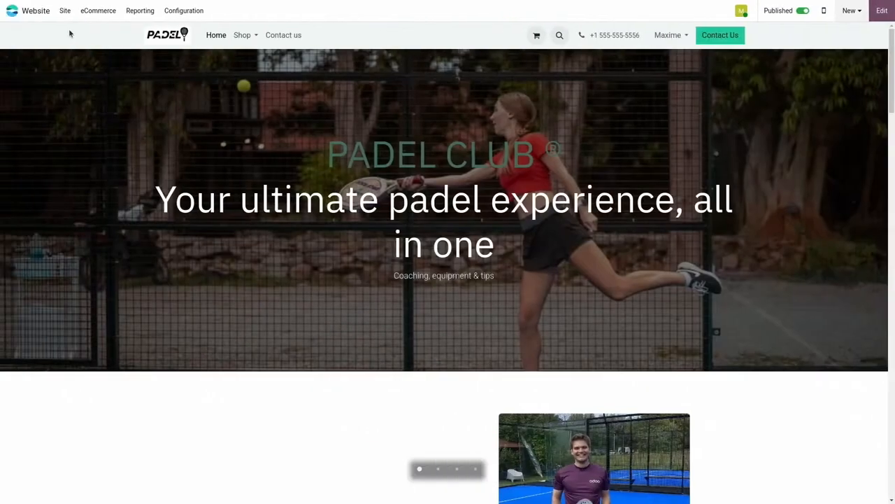
pyautogui.scroll(-1, 294, 161)
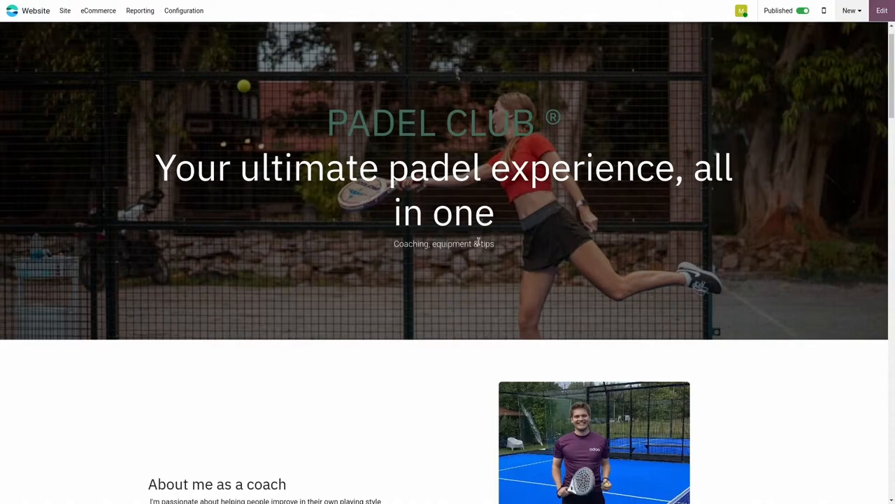
pyautogui.click(882, 10)
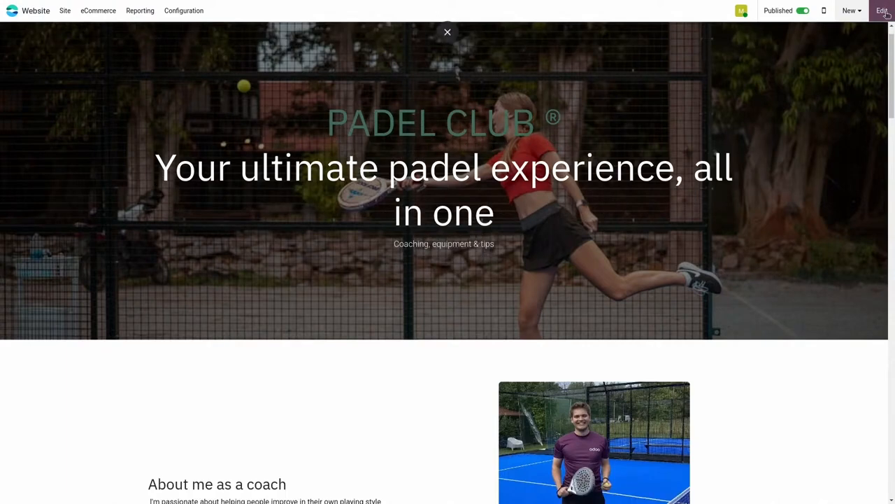
pyautogui.scroll(-3, 576, 259)
pyautogui.scroll(-2, 577, 259)
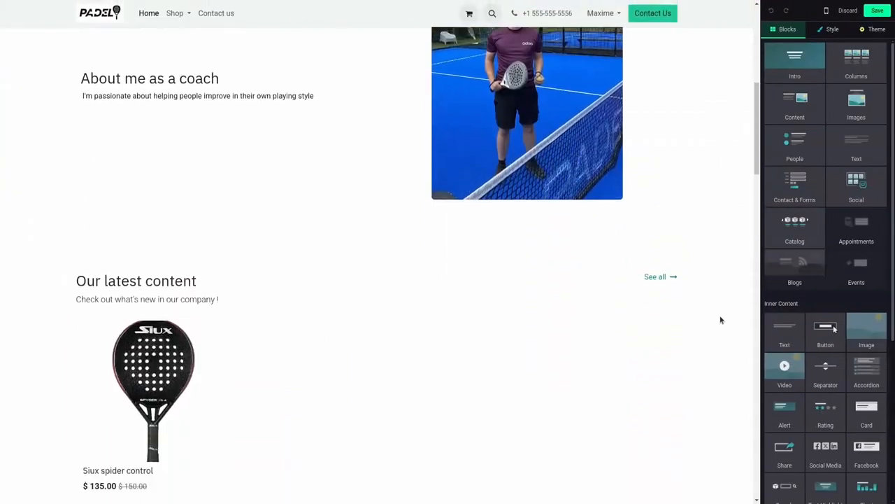
pyautogui.click(796, 263)
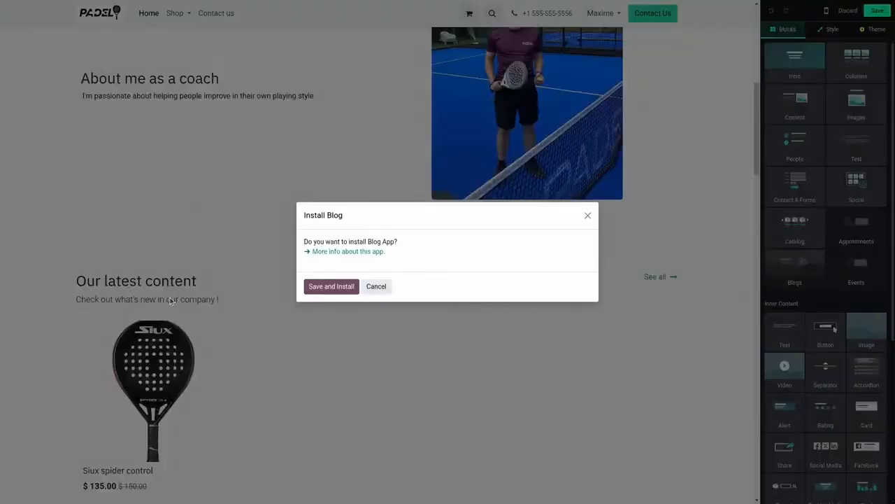
pyautogui.click(323, 286)
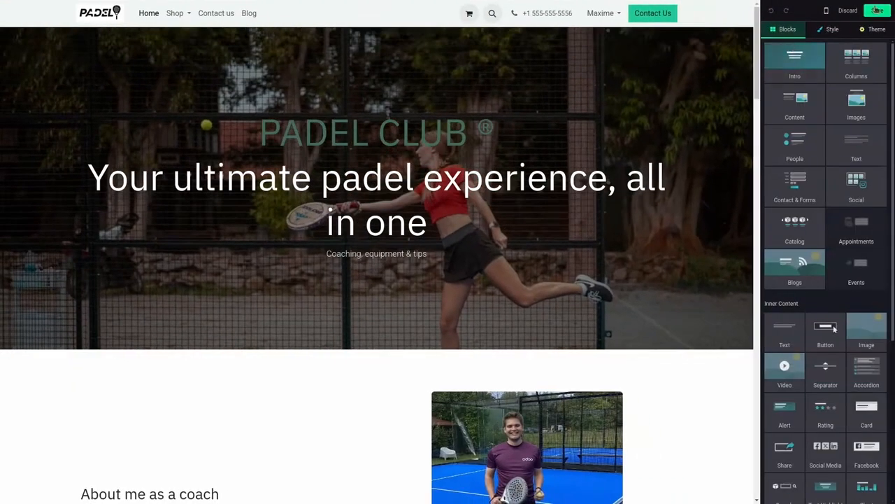
pyautogui.click(877, 10)
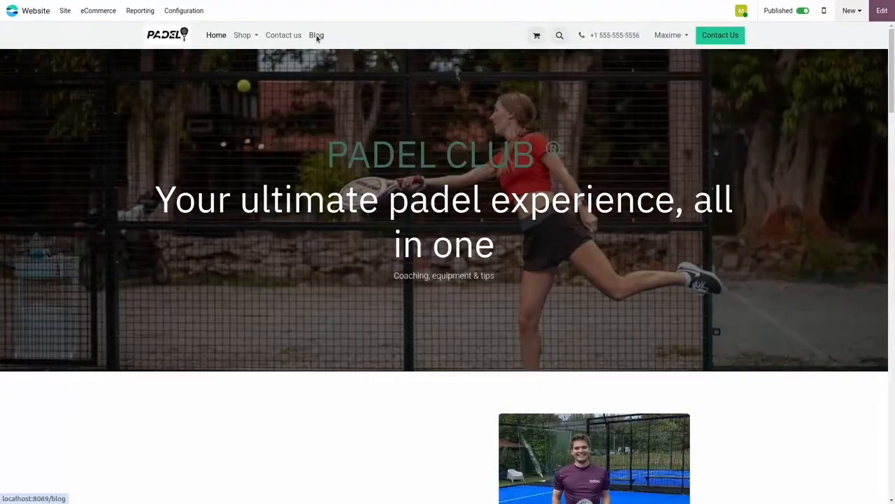
# Step: Start a new blog post from the site's Blog page and create a blog named "Tips & tricks" for it
pyautogui.click(316, 36)
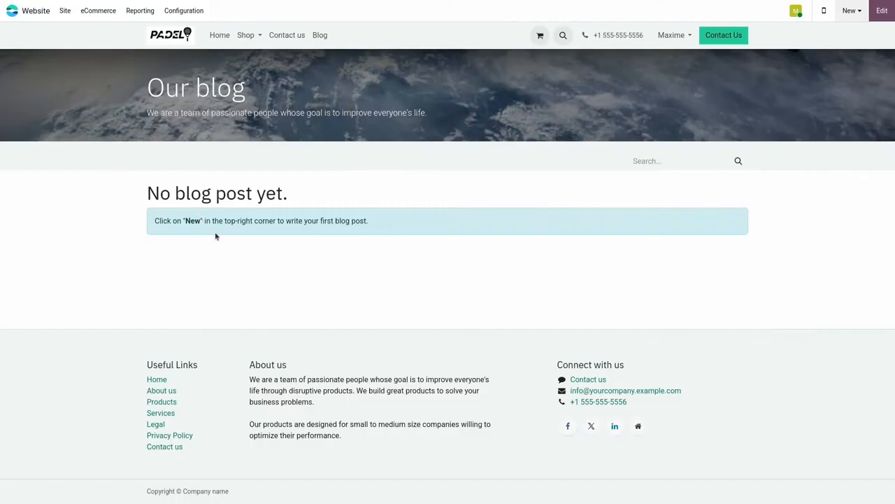
pyautogui.click(849, 10)
pyautogui.click(682, 73)
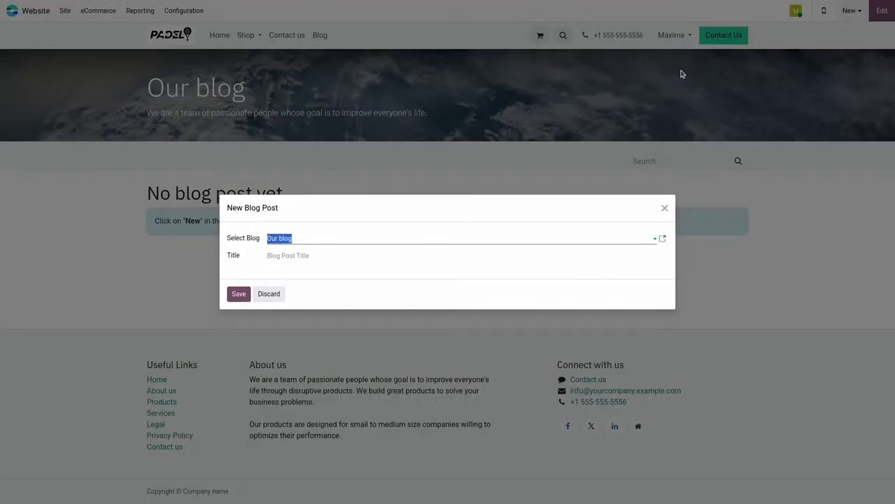
pyautogui.write('Tips & tricks')
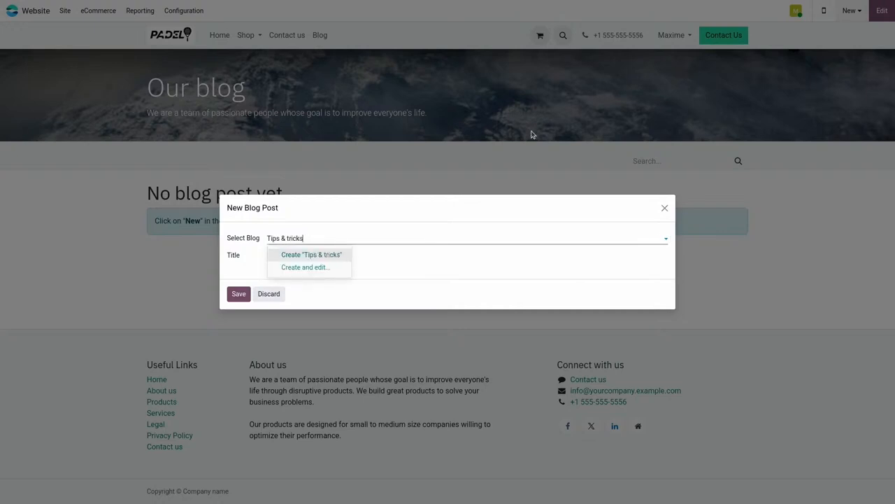
pyautogui.click(311, 254)
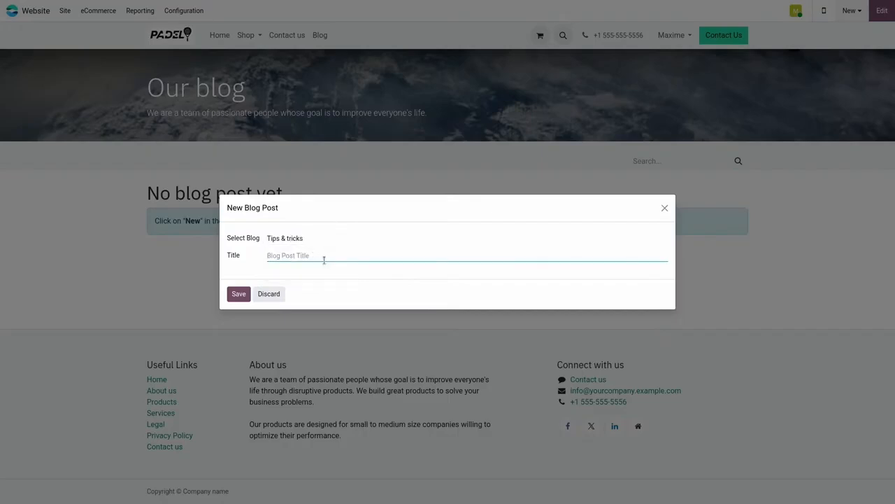
# Step: Title the post "How to do a smash" and save it
pyautogui.write('How to do a smash in padel')
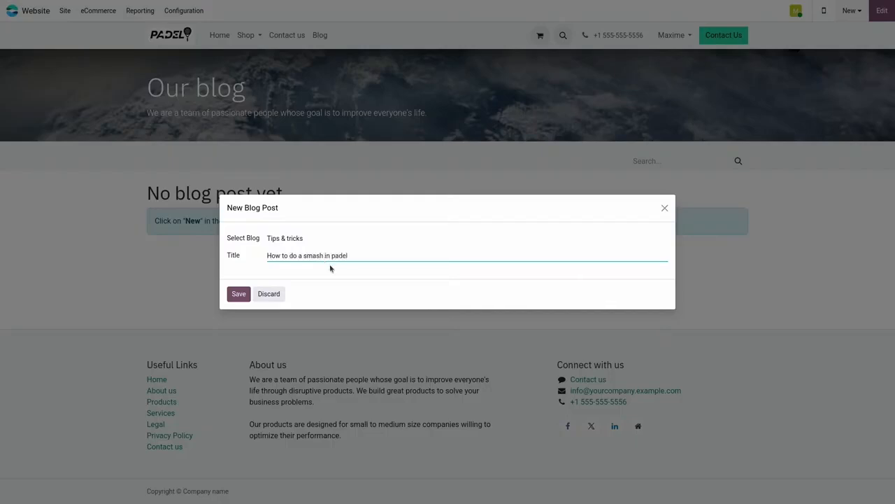
pyautogui.moveTo(348, 256); pyautogui.dragTo(323, 256)
pyautogui.press('BackSpace')
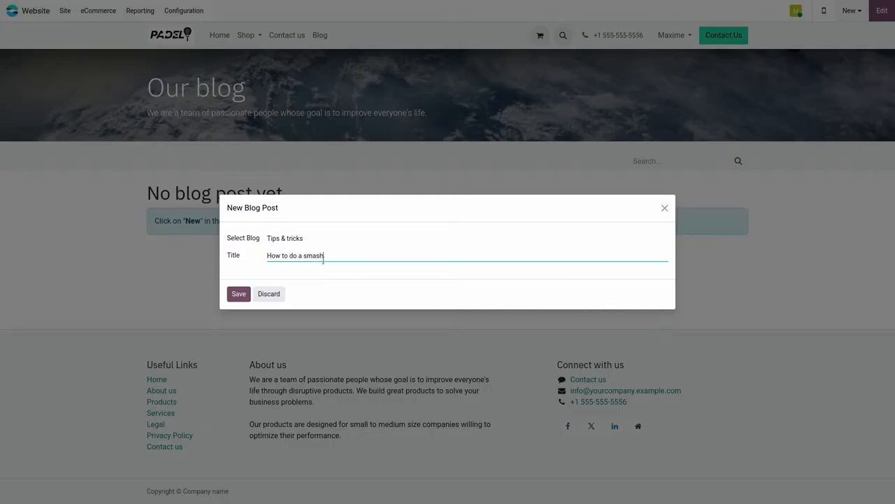
pyautogui.click(247, 294)
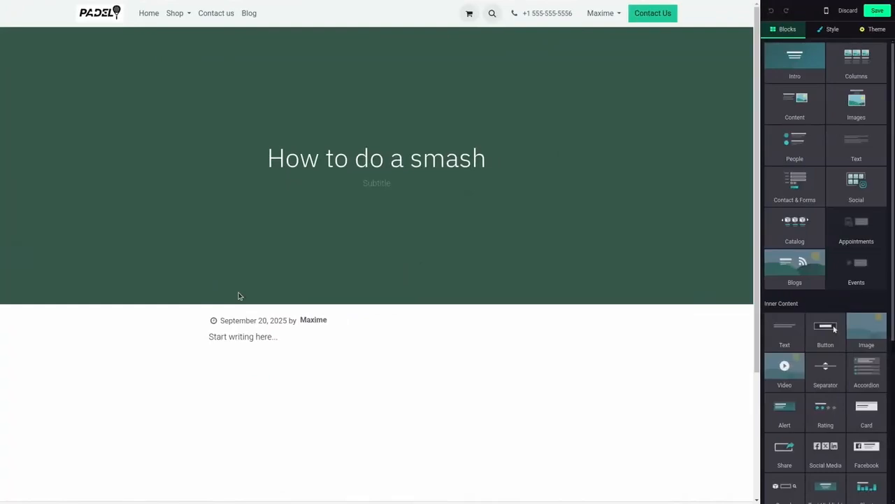
# Step: Replace the post's placeholder text with AI-generated content using the prompt "write a blog post on how to do a smash in padel in html"
pyautogui.click(261, 336)
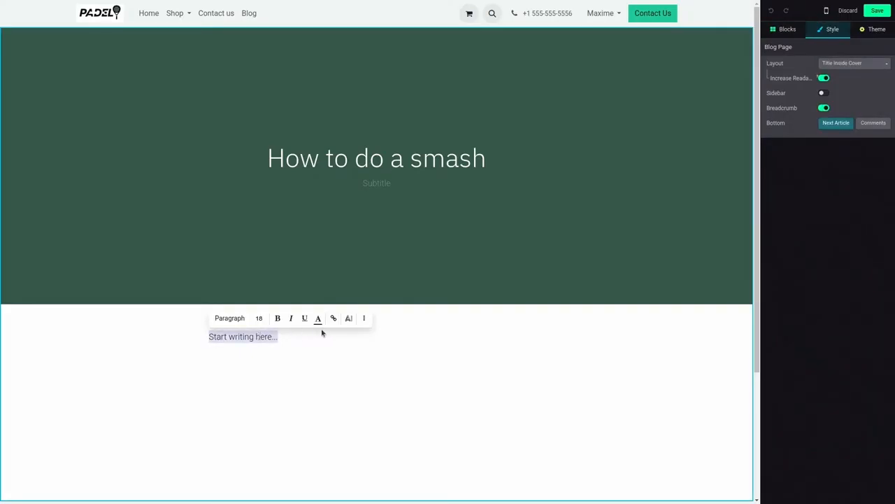
pyautogui.click(350, 318)
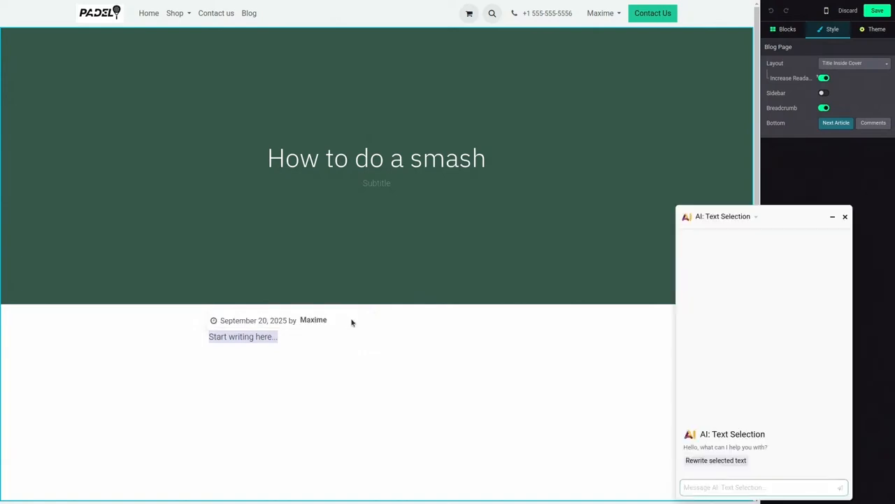
pyautogui.write('write a blo')
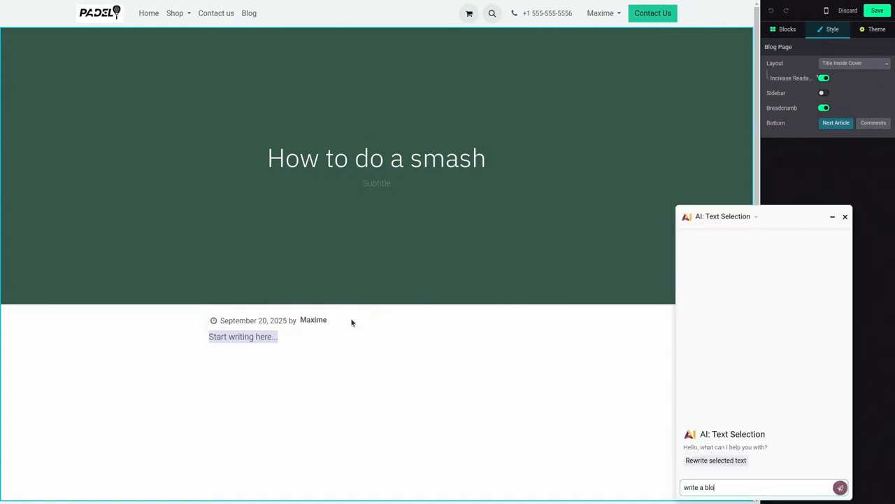
pyautogui.write('g post on how to do a smash in padel in html')
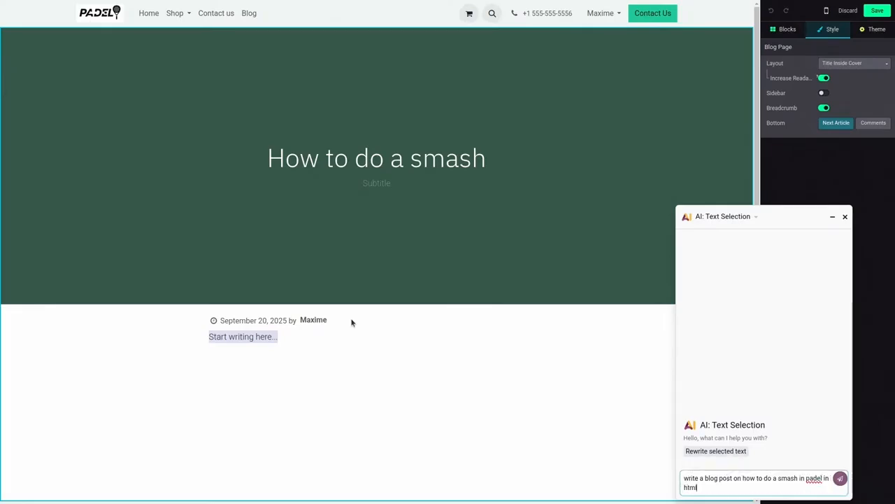
pyautogui.press('Return')
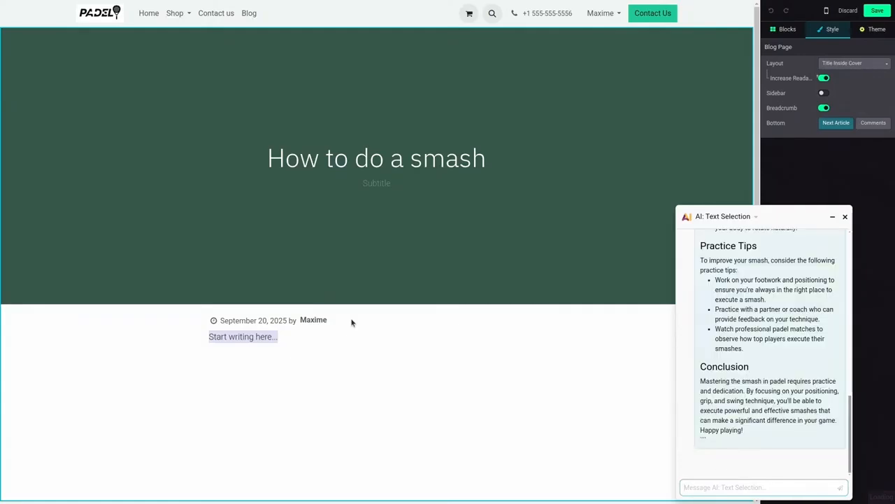
pyautogui.click(710, 460)
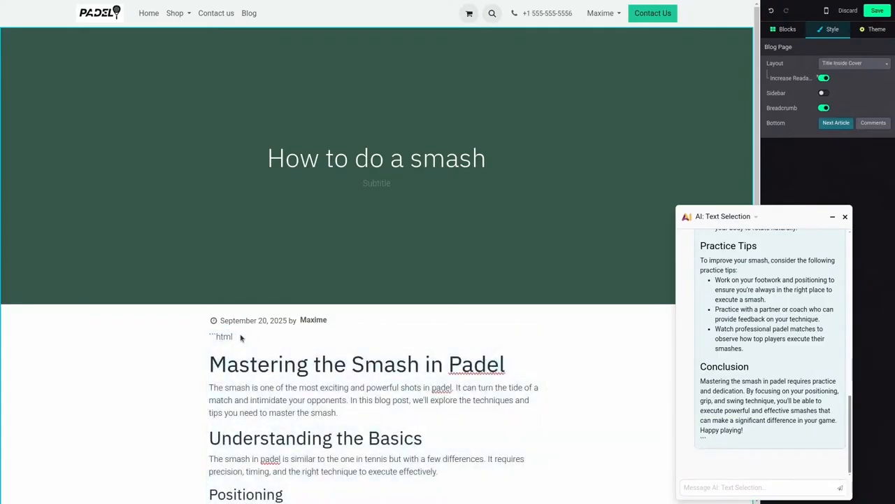
# Step: Delete the stray "```html" line above the article heading and close the AI chat
pyautogui.tripleClick(228, 336)
pyautogui.press('BackSpace')
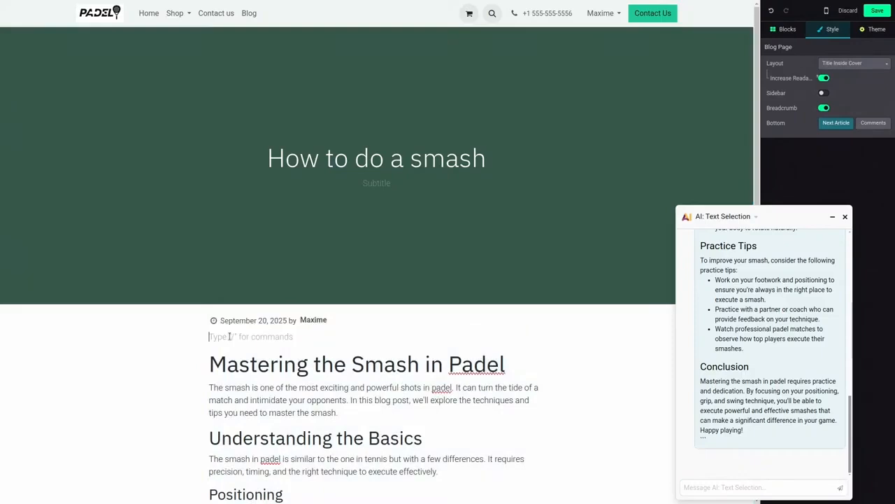
pyautogui.press('BackSpace')
pyautogui.click(846, 217)
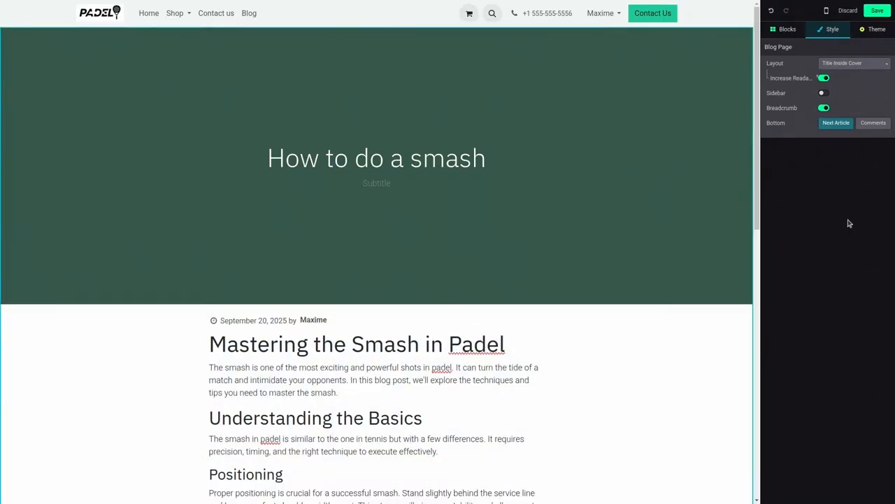
# Step: Set the post cover's background to the image of the woman smashing on a blue padel court, and save the post
pyautogui.click(558, 114)
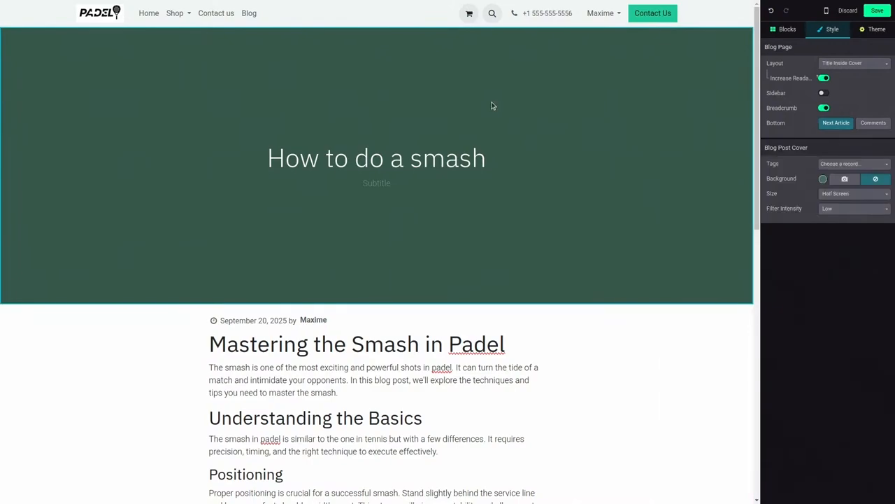
pyautogui.click(844, 179)
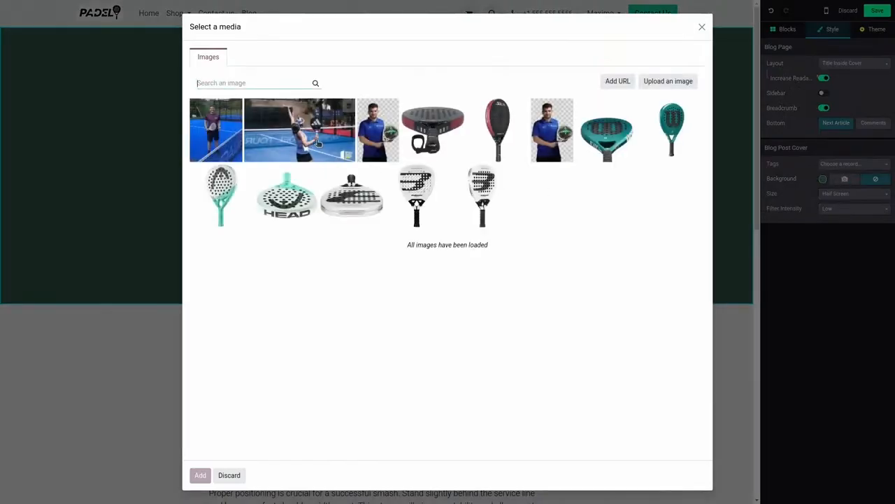
pyautogui.click(318, 140)
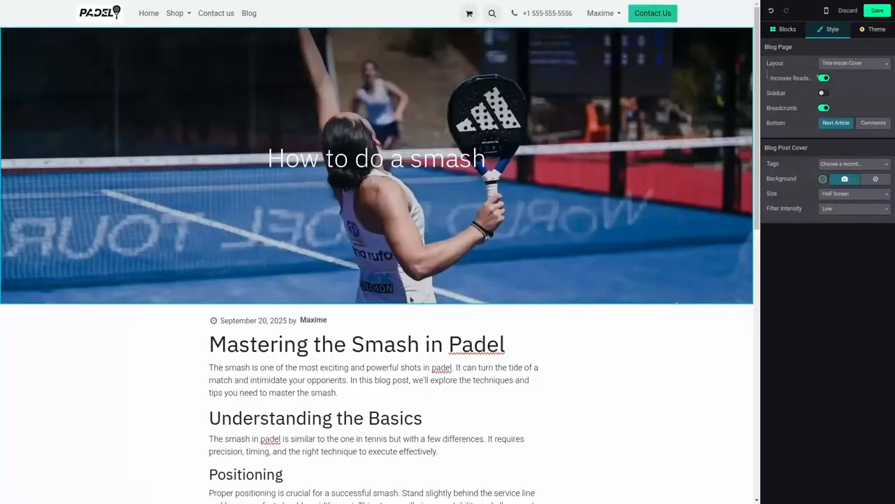
pyautogui.scroll(-8, 410, 300)
pyautogui.scroll(8, 410, 299)
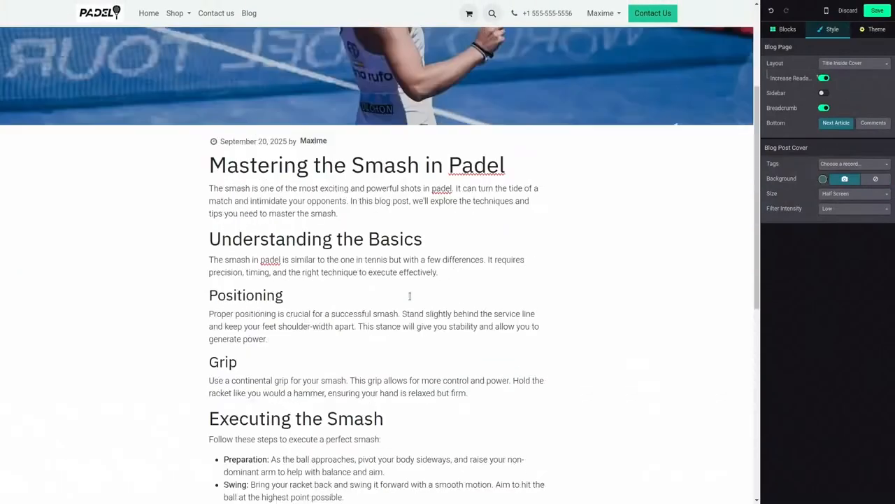
pyautogui.click(881, 12)
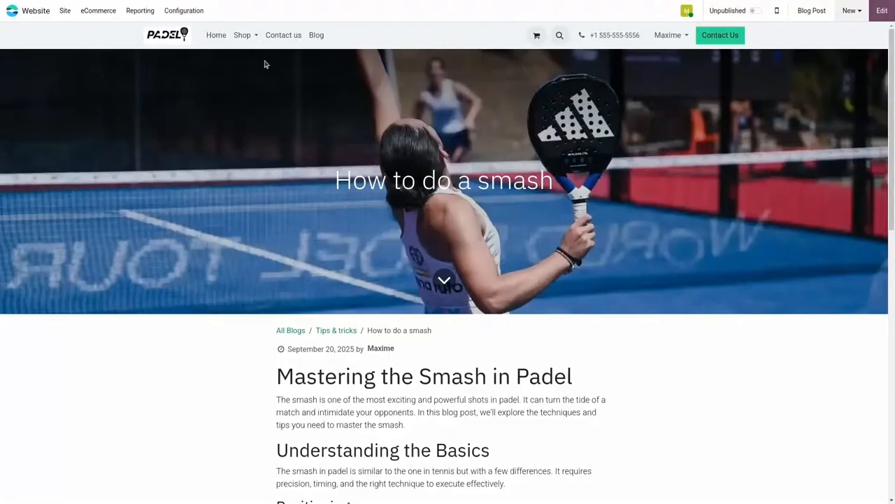
# Step: Insert the "Our latest content" blog block with titled image cards on the homepage, above "Tired of the same old sports?", and save
pyautogui.click(217, 35)
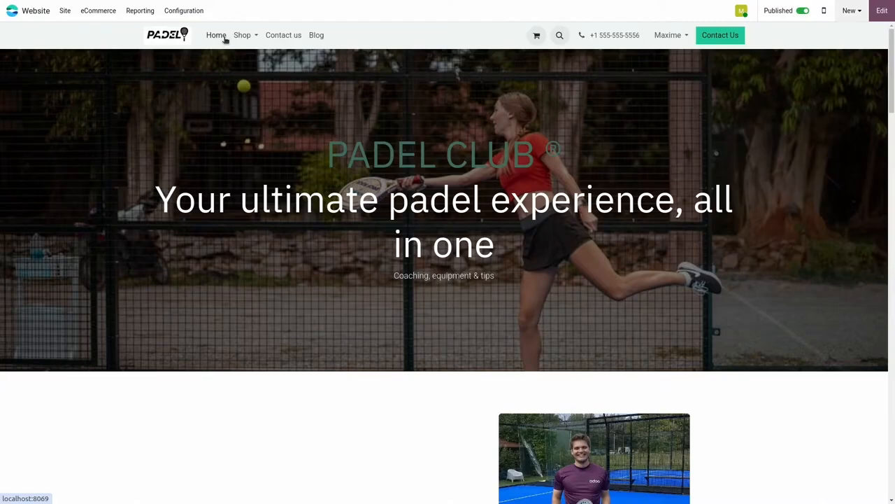
pyautogui.scroll(-10, 308, 158)
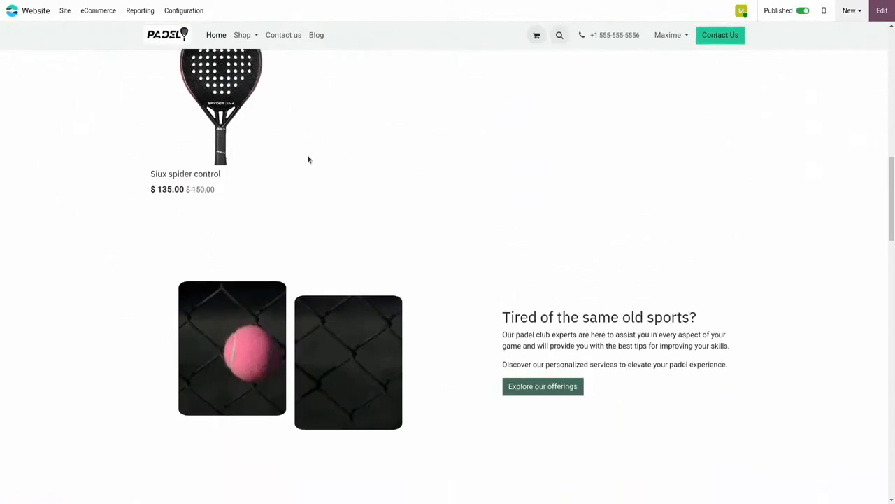
pyautogui.click(882, 11)
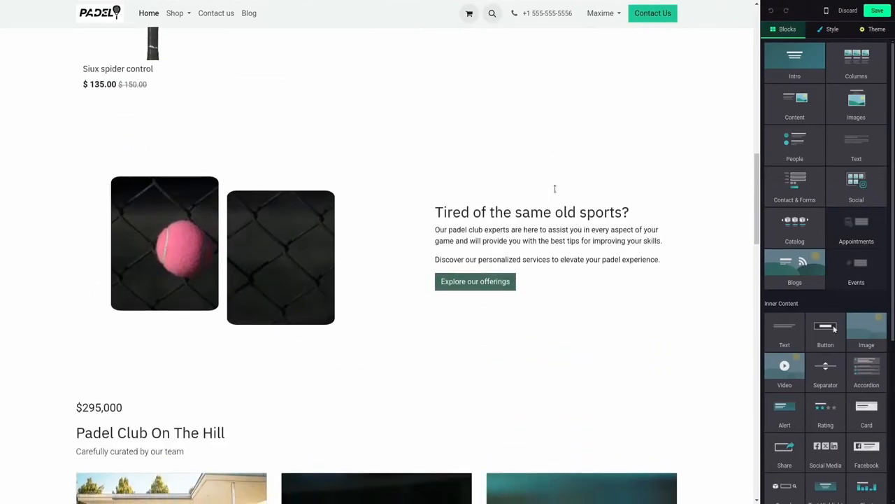
pyautogui.moveTo(796, 265); pyautogui.dragTo(415, 133)
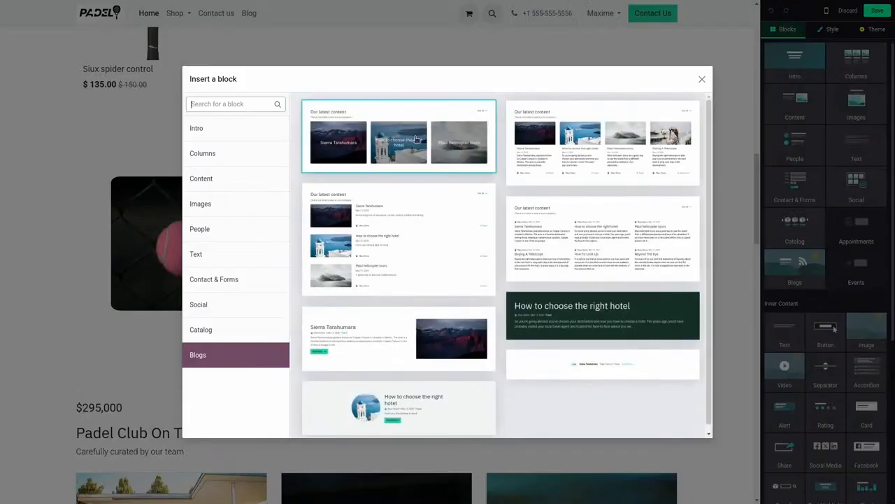
pyautogui.click(408, 112)
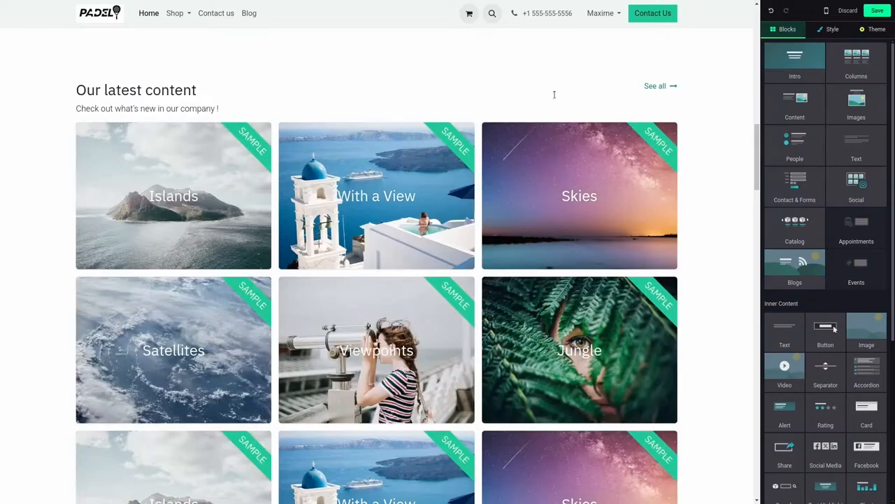
pyautogui.click(877, 11)
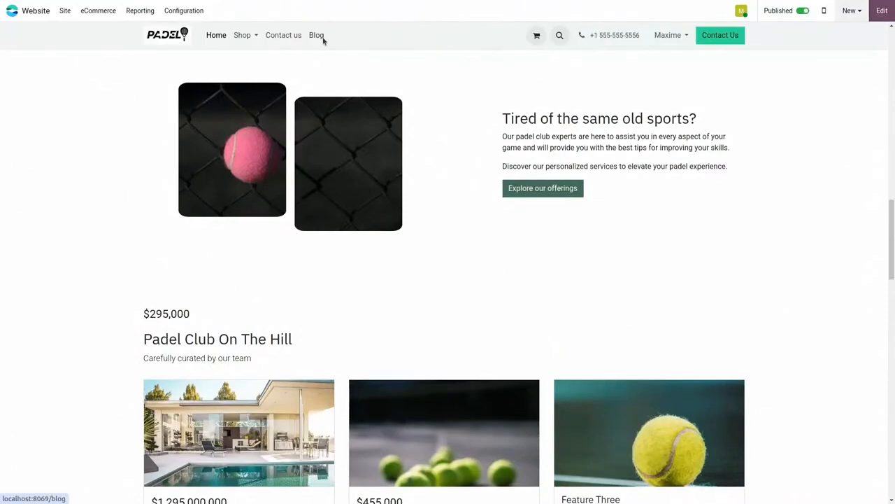
# Step: Publish the "How to do a smash" blog post and check it in the homepage's blog block
pyautogui.click(321, 36)
pyautogui.click(310, 179)
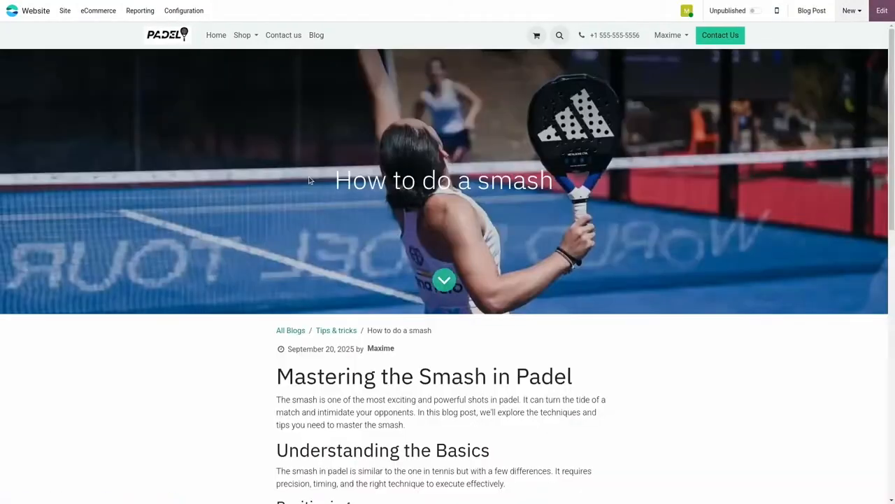
pyautogui.click(754, 11)
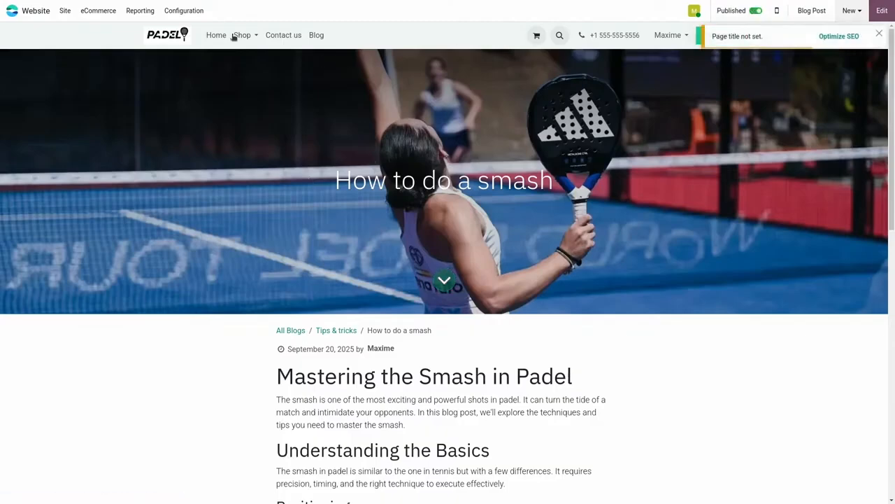
pyautogui.click(216, 36)
pyautogui.scroll(-5, 318, 151)
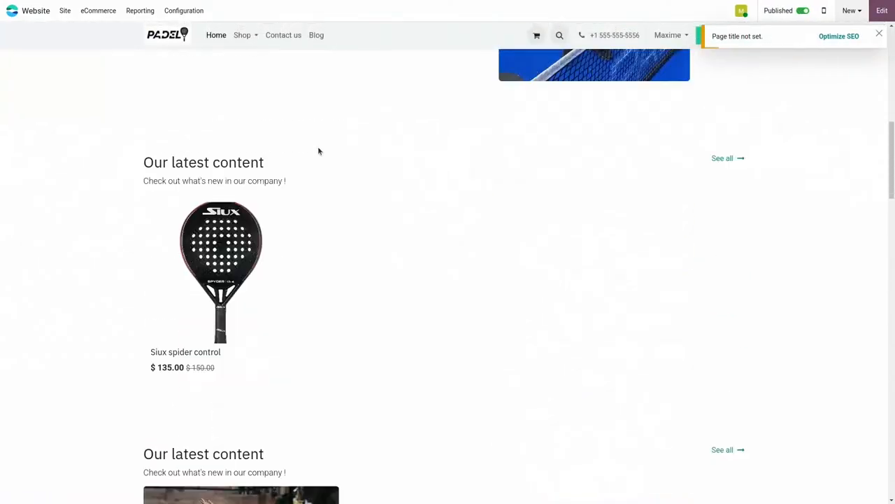
pyautogui.scroll(-4, 318, 150)
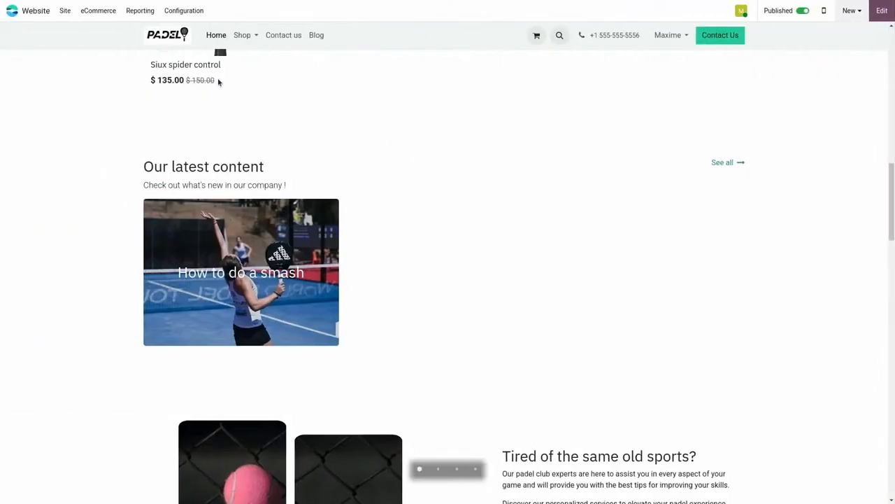
# Step: Log out of the website account to browse the site as a public visitor
pyautogui.scroll(3, 218, 82)
pyautogui.scroll(5, 218, 83)
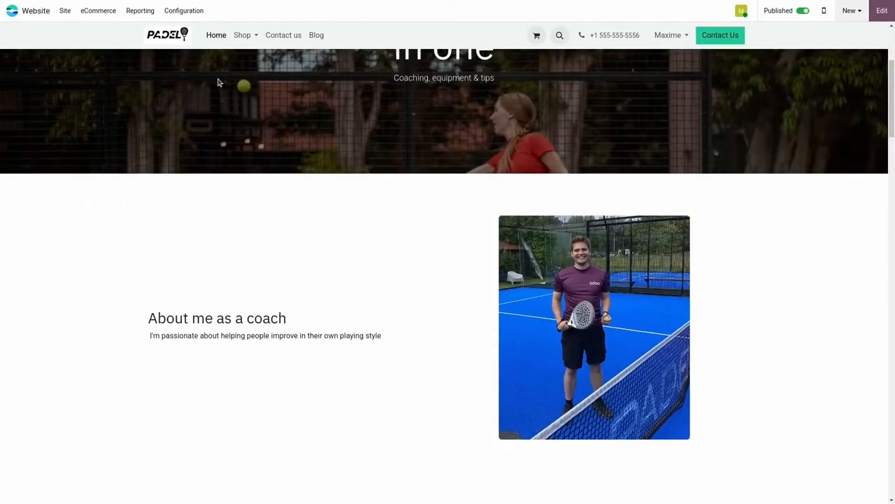
pyautogui.click(677, 37)
pyautogui.click(670, 81)
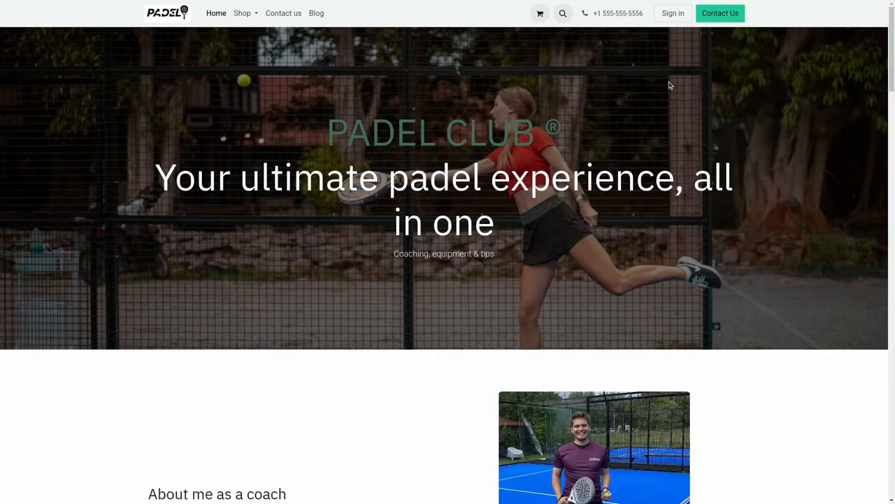
# Step: Review the public homepage's content blocks and read through the "How to do a smash" article opened from there
pyautogui.scroll(-2, 638, 148)
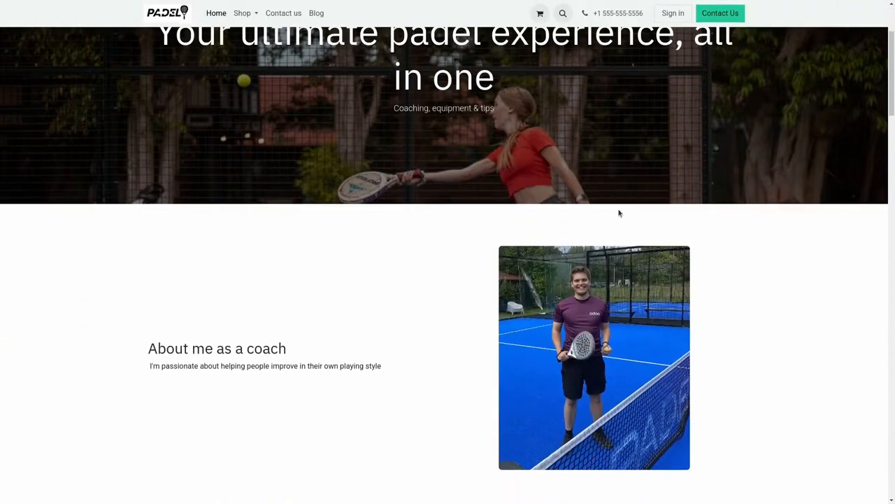
pyautogui.scroll(-6, 618, 212)
pyautogui.scroll(-1, 619, 212)
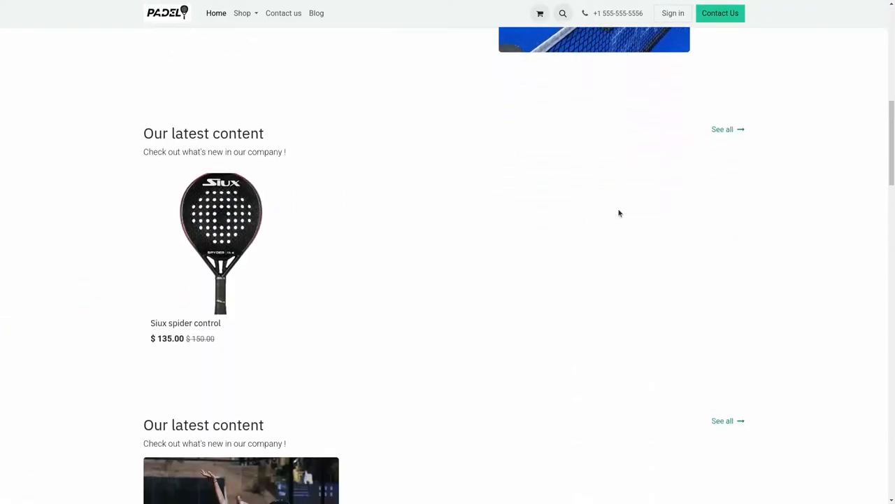
pyautogui.scroll(-2, 618, 212)
pyautogui.scroll(-1, 618, 212)
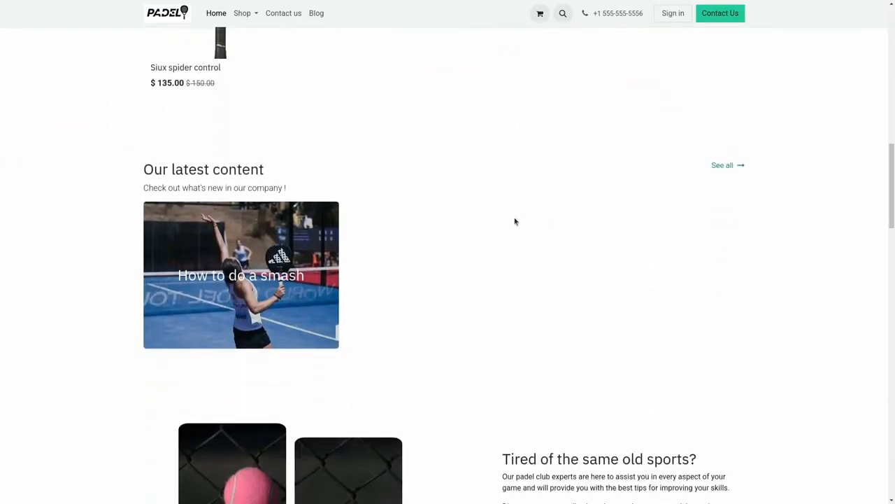
pyautogui.click(336, 259)
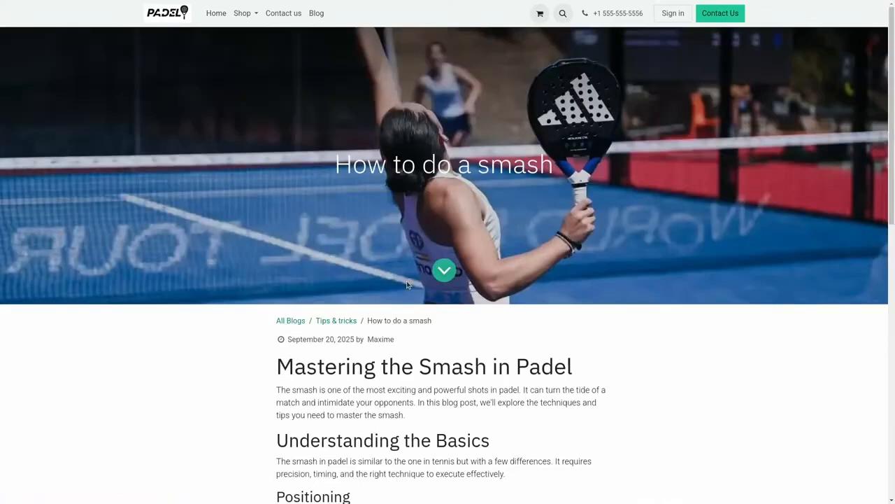
pyautogui.scroll(-2, 407, 284)
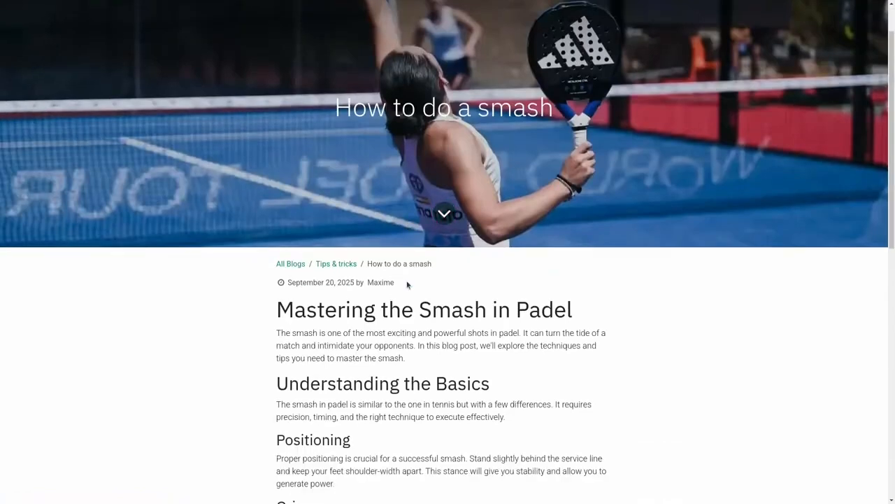
pyautogui.scroll(-2, 407, 282)
pyautogui.scroll(-2, 407, 281)
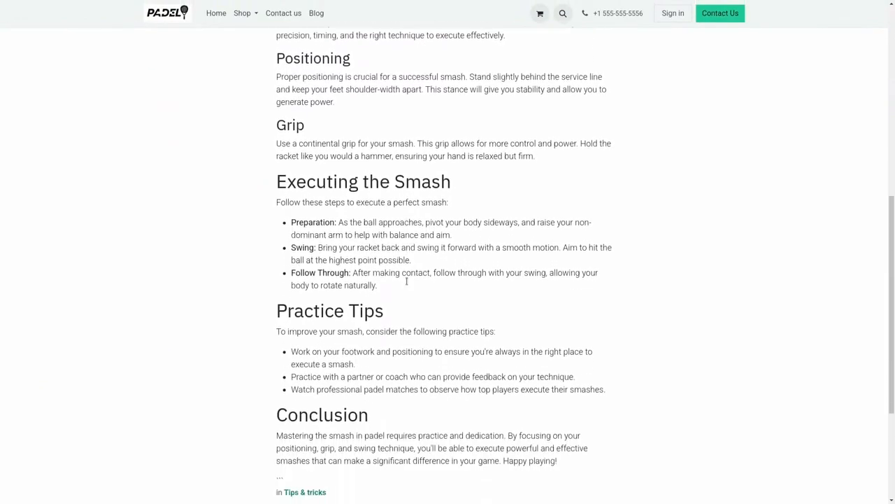
pyautogui.scroll(1, 407, 284)
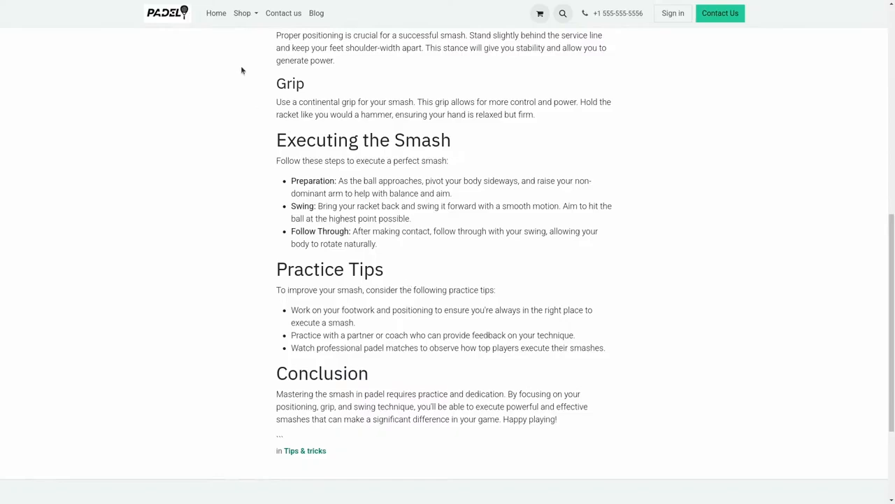
# Step: Open the Siux spider control from the shop's Rackets category and look through its product images
pyautogui.click(252, 16)
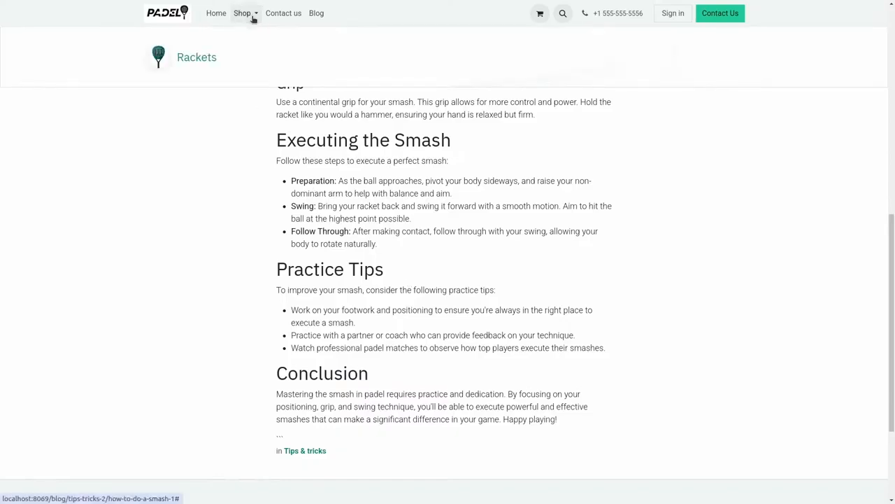
pyautogui.click(200, 62)
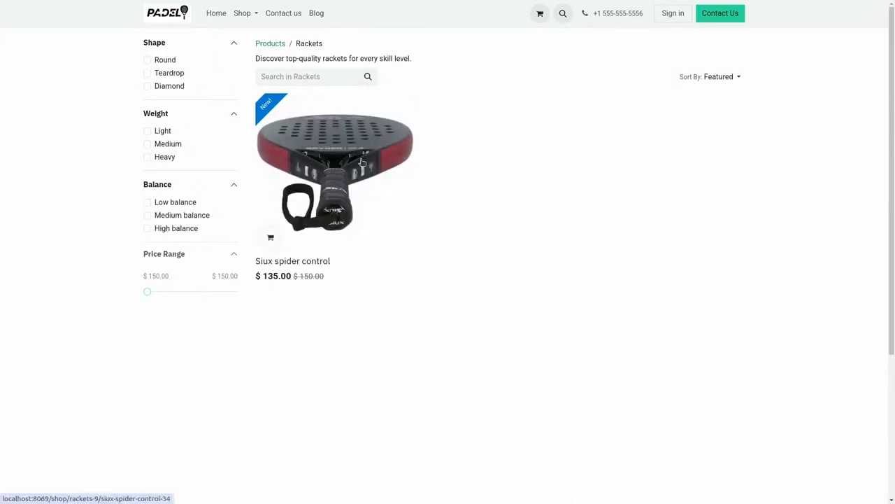
pyautogui.click(268, 116)
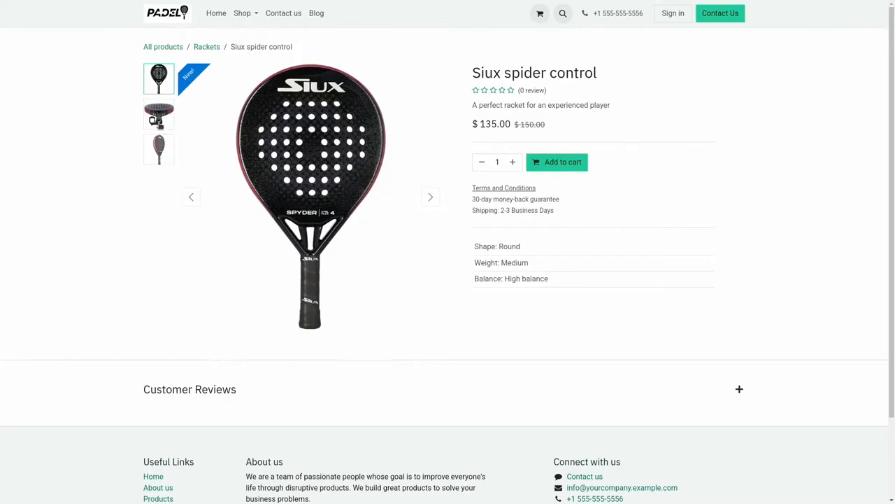
pyautogui.click(158, 119)
pyautogui.click(158, 149)
pyautogui.click(159, 79)
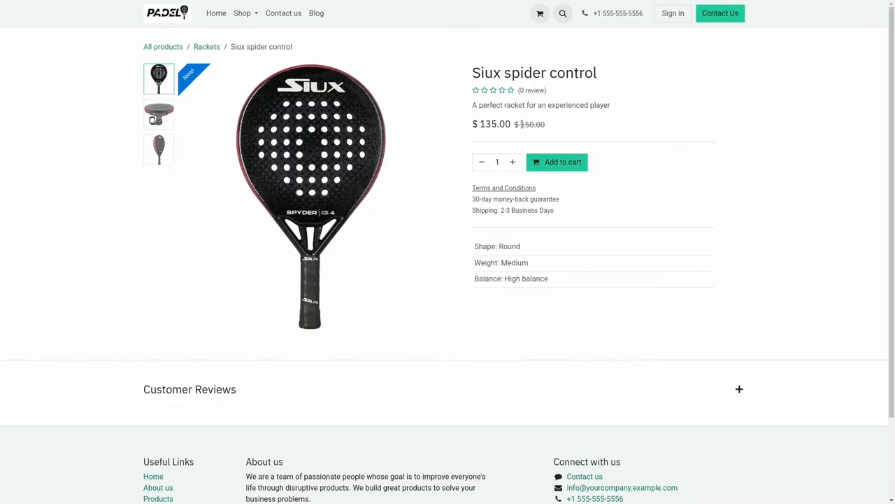
# Step: Add one Siux spider control to the cart and proceed to checkout
pyautogui.click(555, 164)
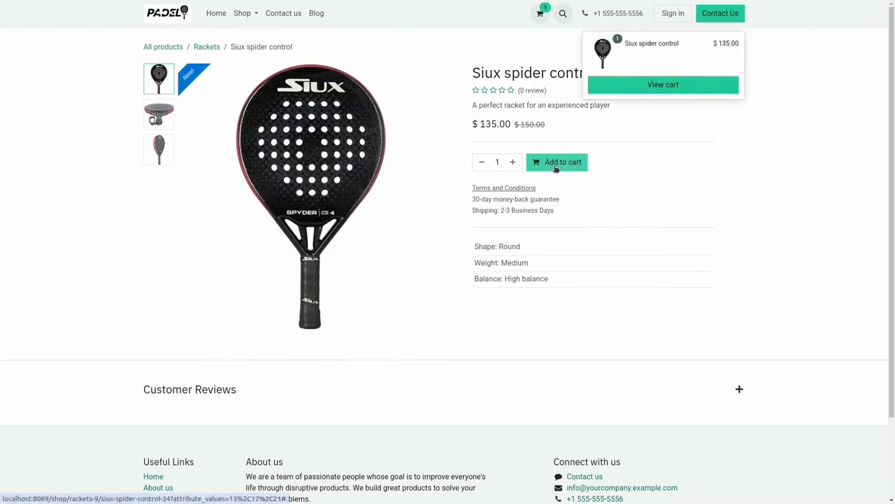
pyautogui.click(643, 84)
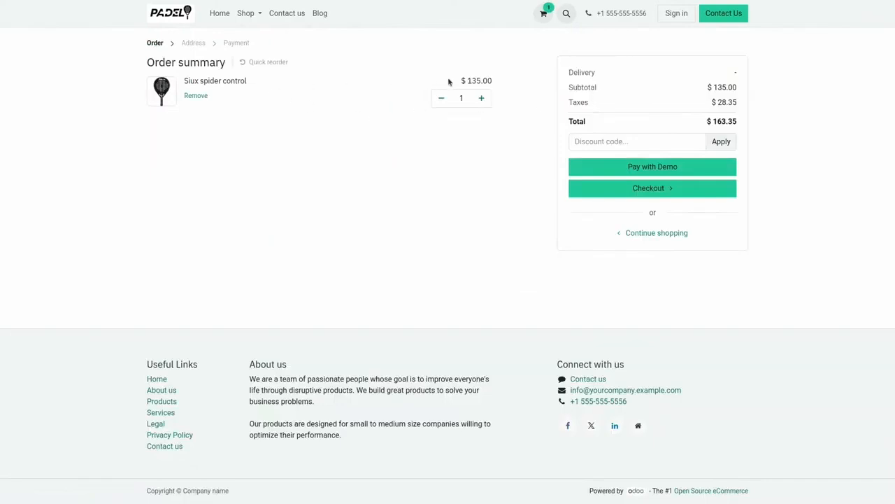
pyautogui.click(602, 190)
# Step: Fill in the customer's saved contact and address details, and pay for the order with Standard delivery and the Demo payment method
pyautogui.click(366, 104)
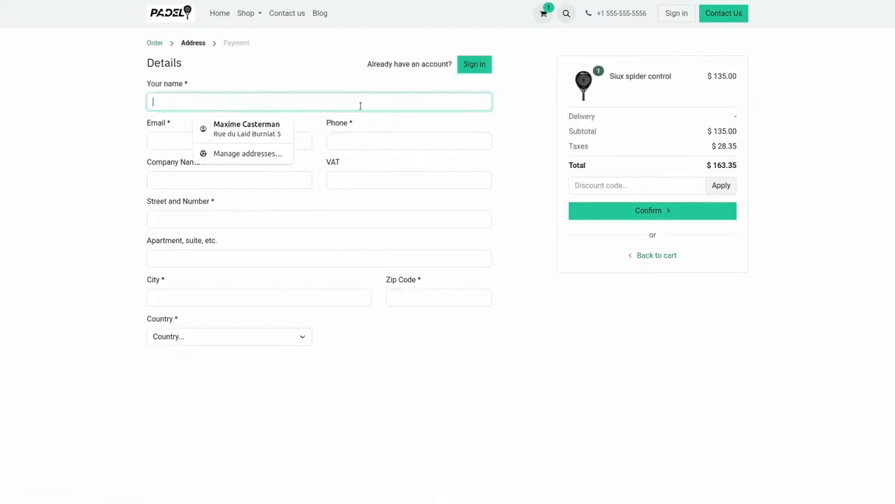
pyautogui.click(272, 129)
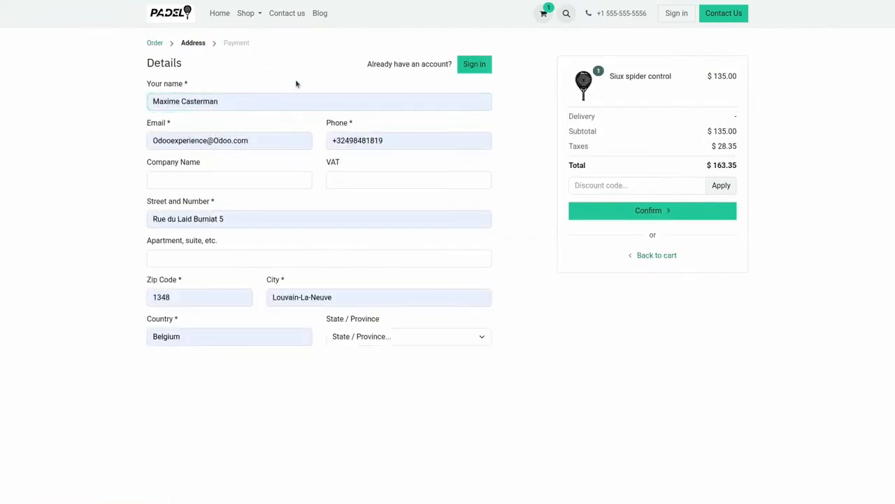
pyautogui.click(600, 209)
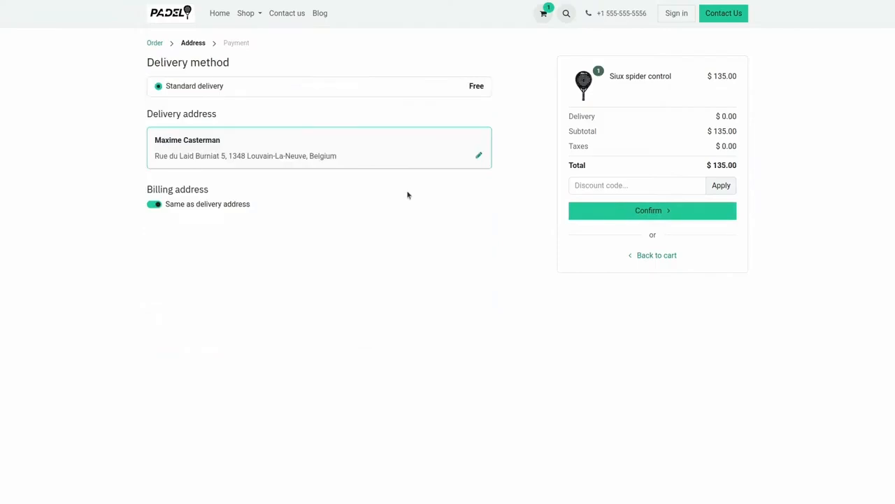
pyautogui.click(655, 220)
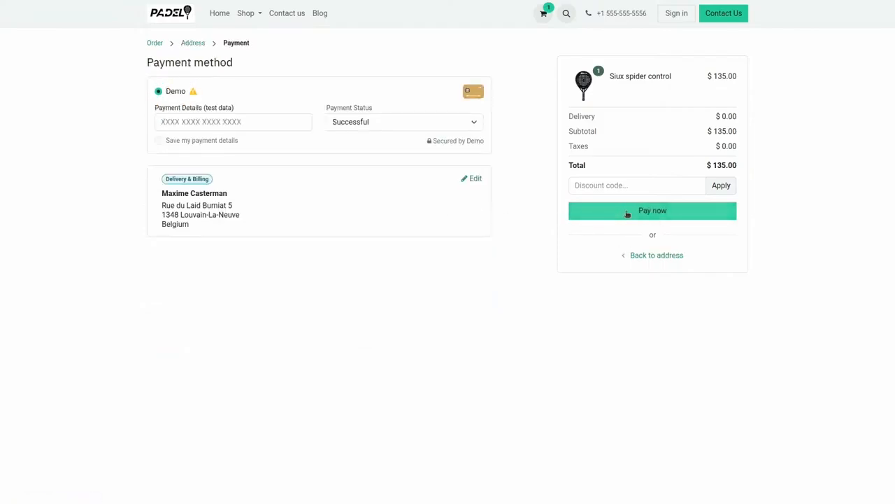
pyautogui.click(627, 213)
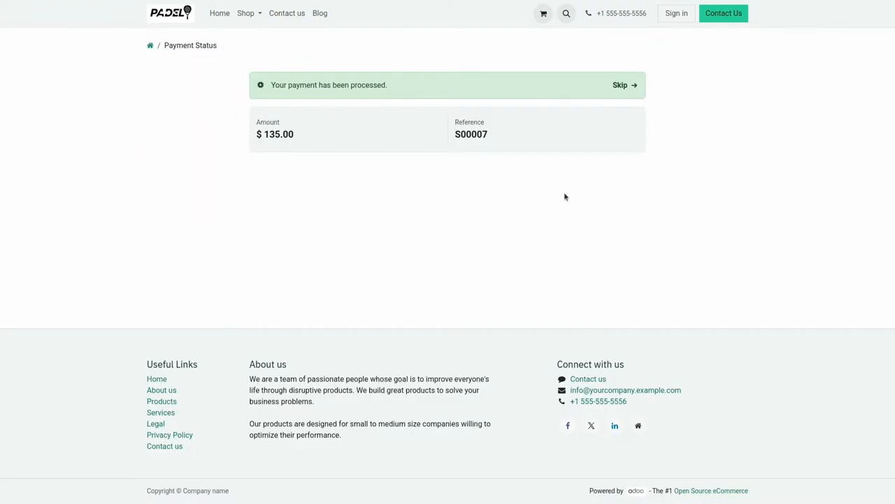